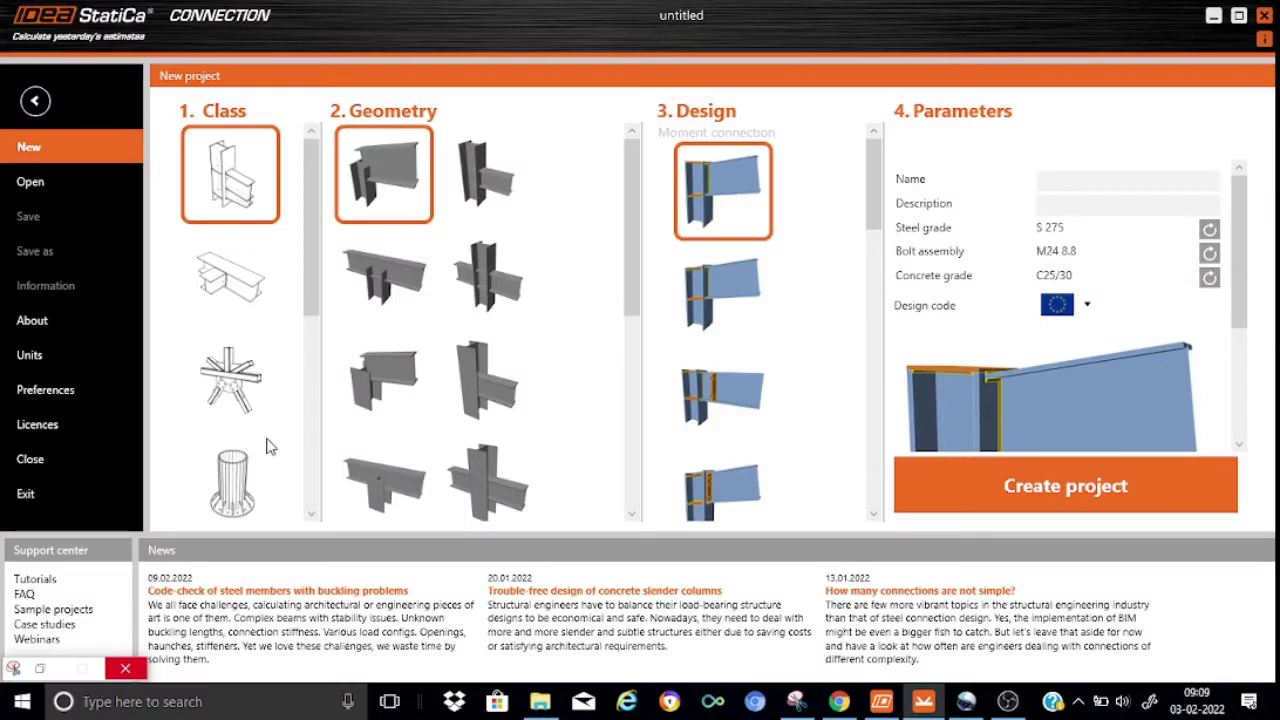
# Choose a circular column base and name it 'Monopole str' with description 'base plate design'
pyautogui.click(254, 470)
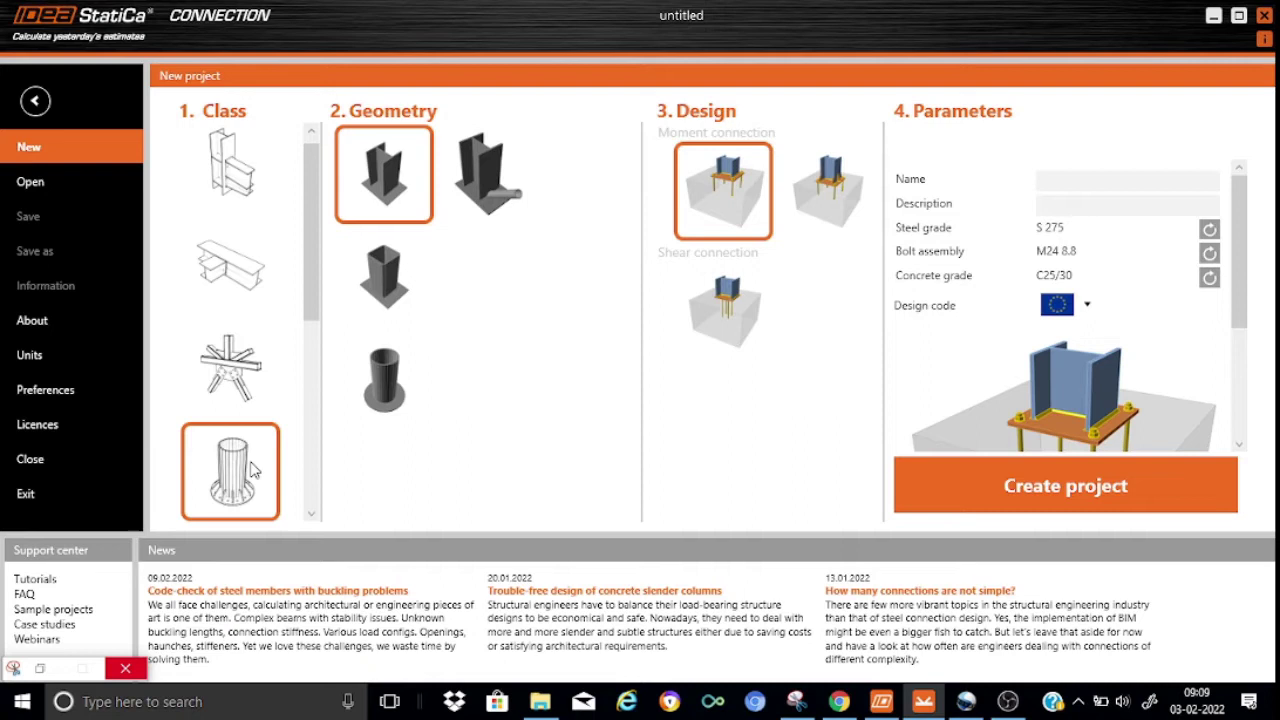
pyautogui.click(403, 385)
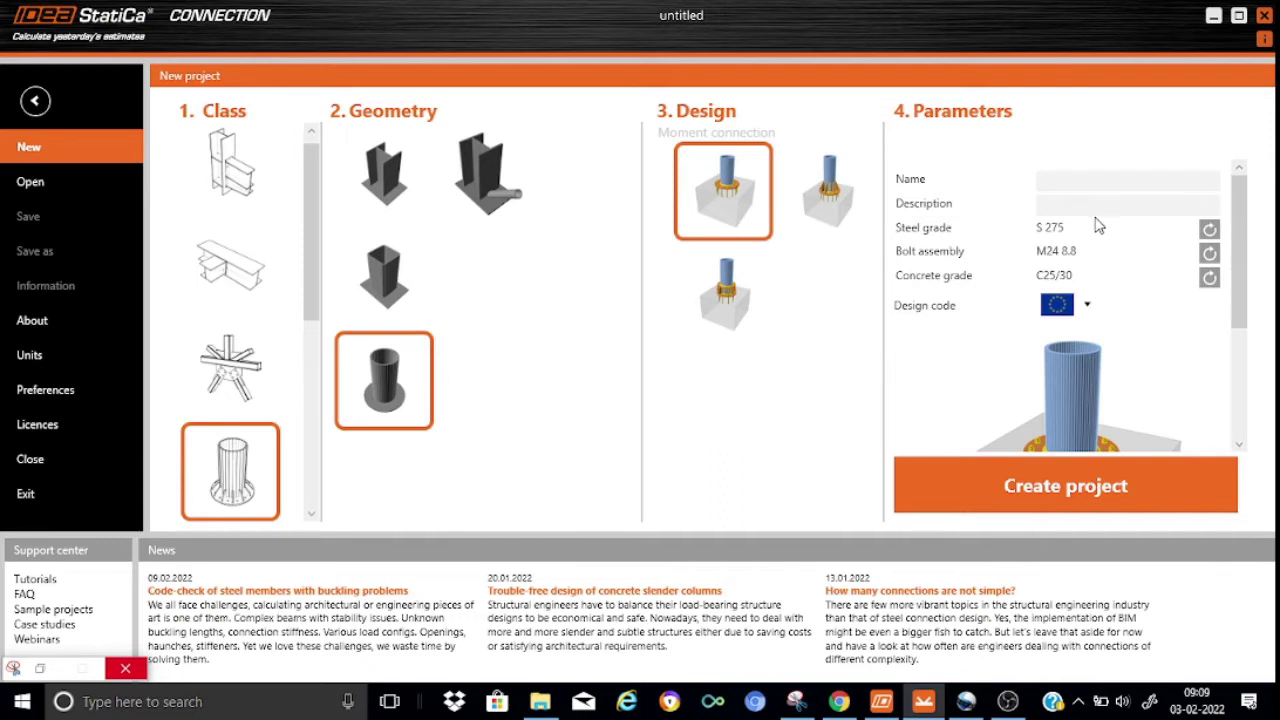
pyautogui.click(1066, 180)
pyautogui.write('Monopole str')
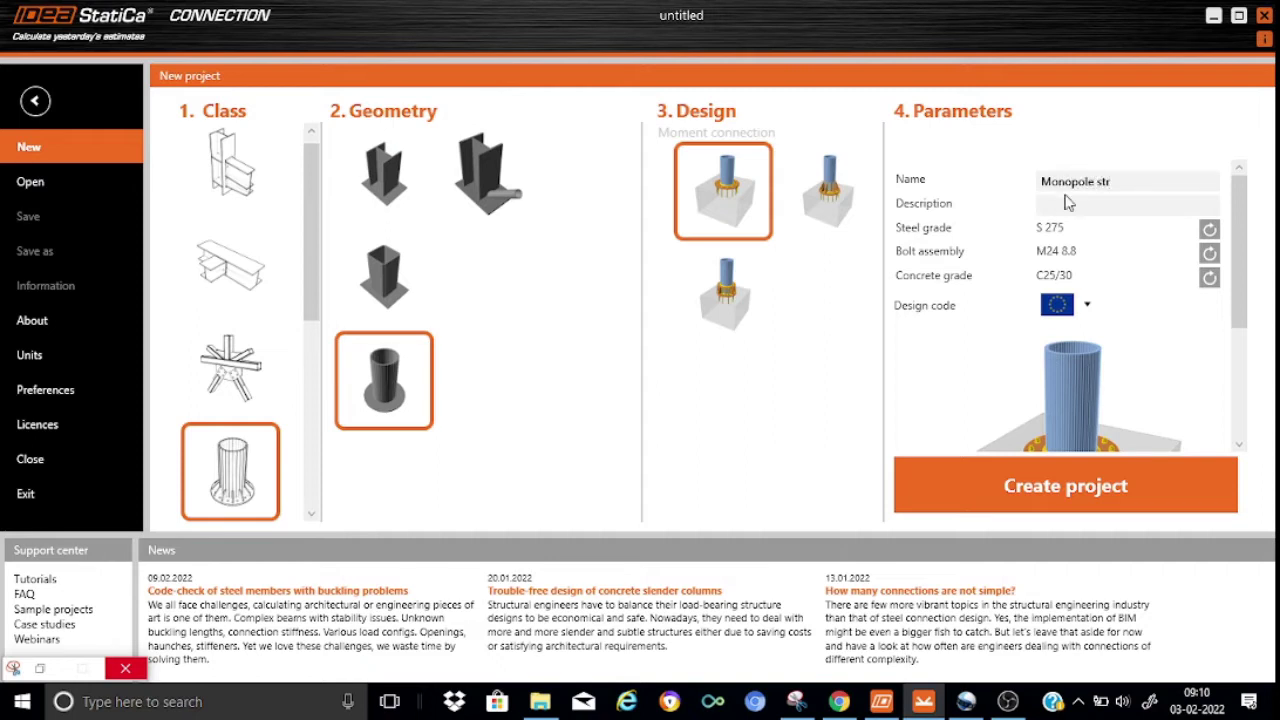
pyautogui.click(1056, 207)
pyautogui.write('base plate design')
pyautogui.click(1208, 255)
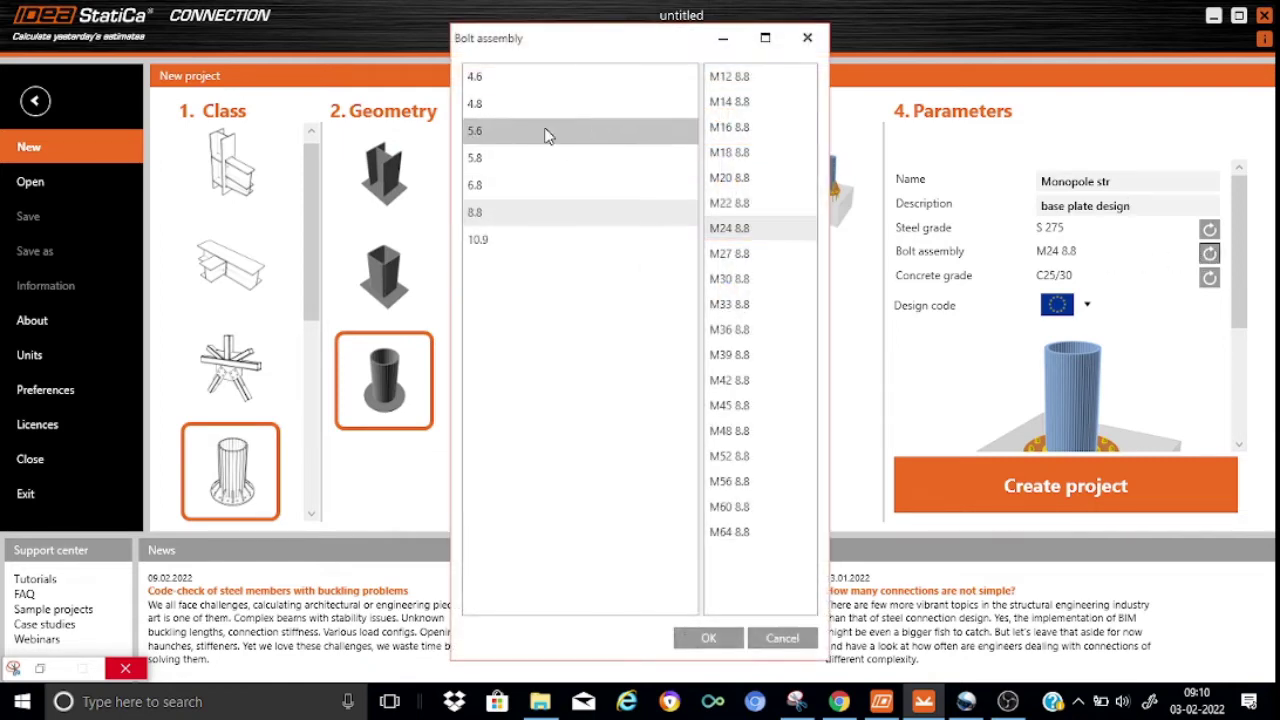
# Set the bolt assembly to grade 4.6, size M30 4.6
pyautogui.click(505, 85)
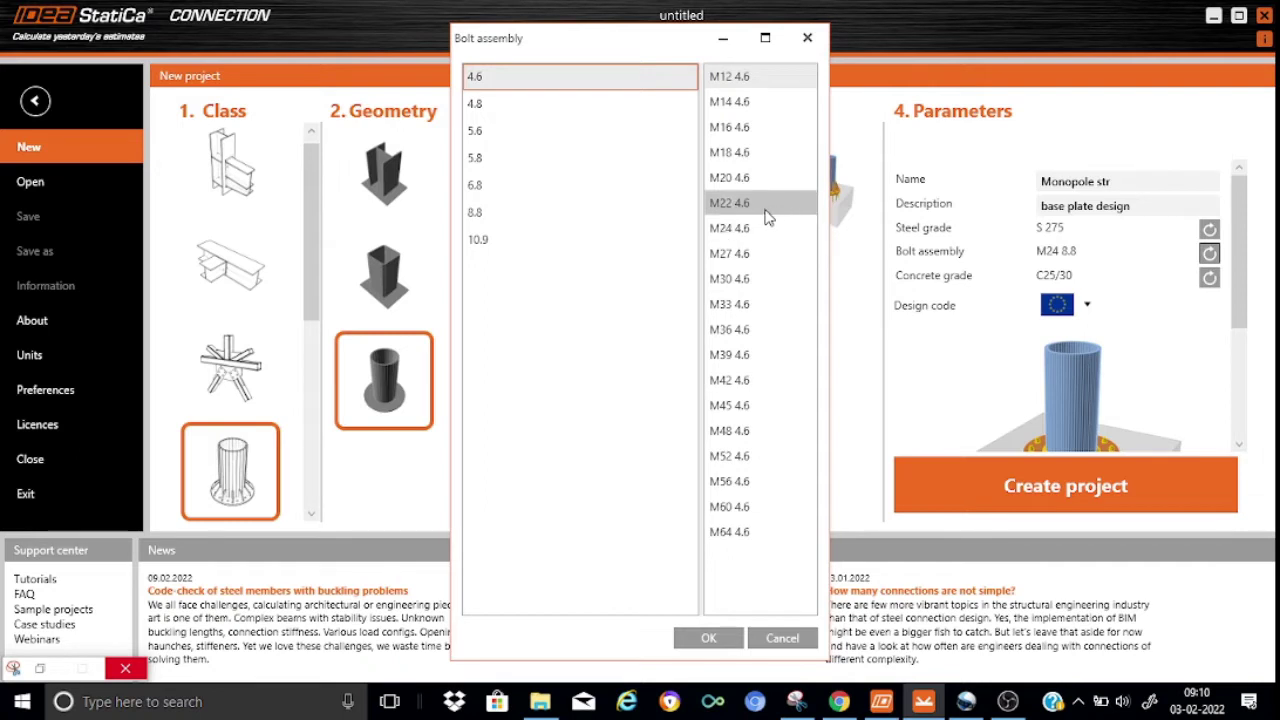
pyautogui.click(742, 282)
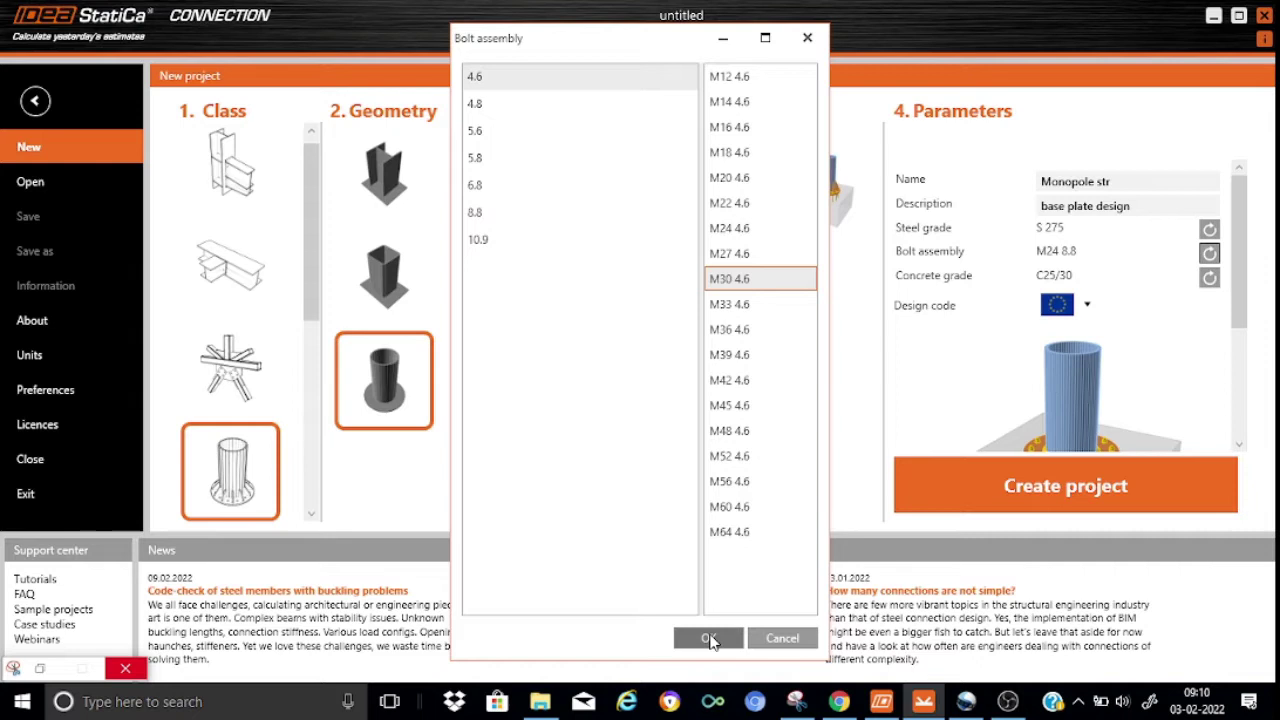
pyautogui.click(710, 638)
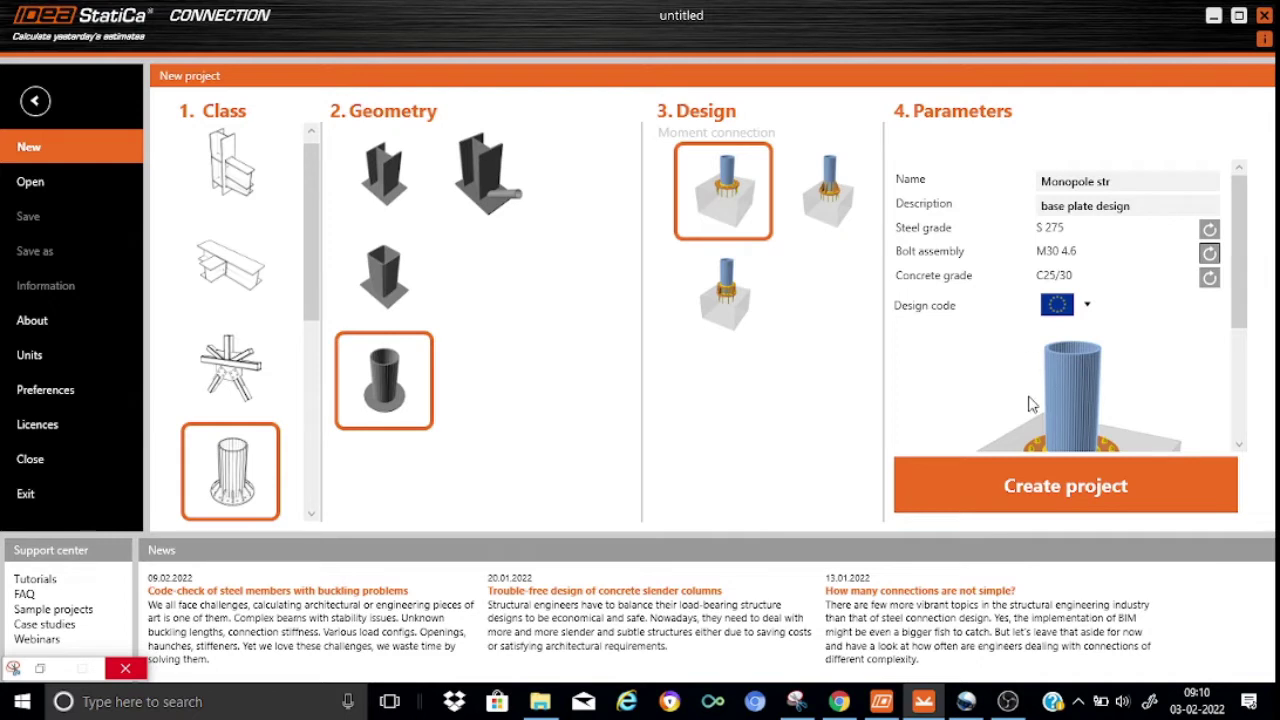
# Create the project and show the properties of member M1
pyautogui.click(1005, 495)
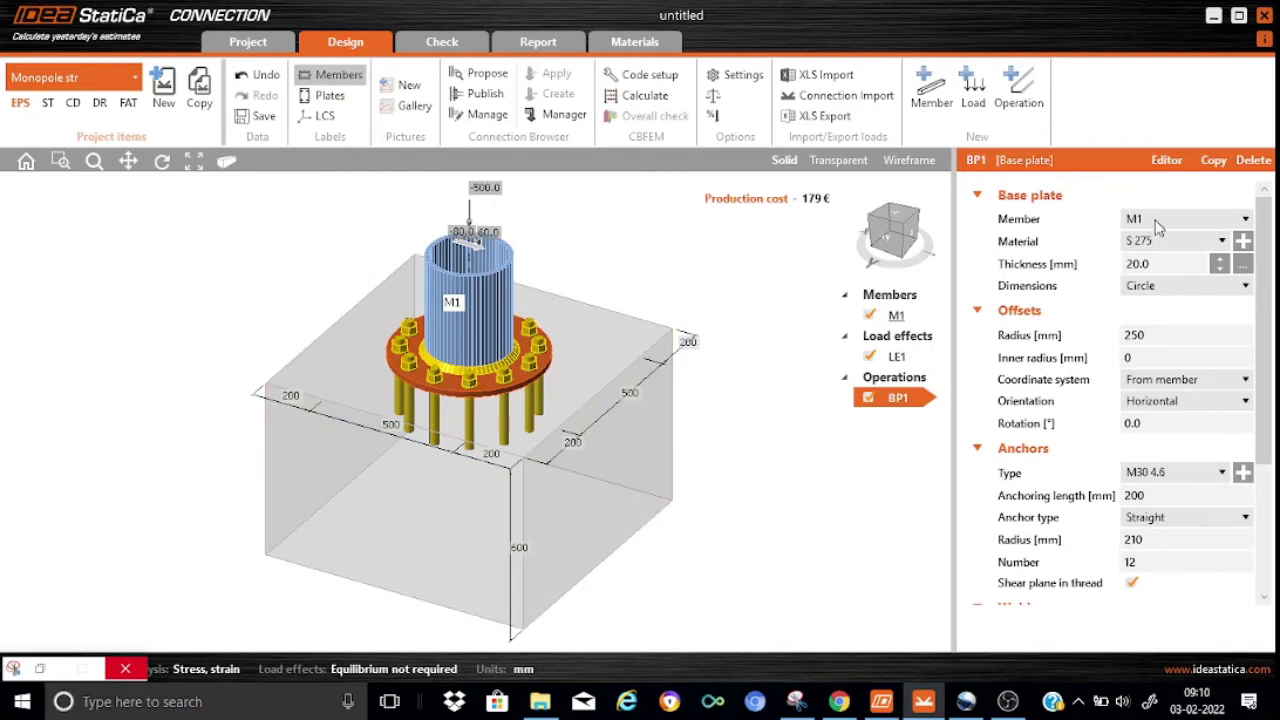
pyautogui.click(906, 318)
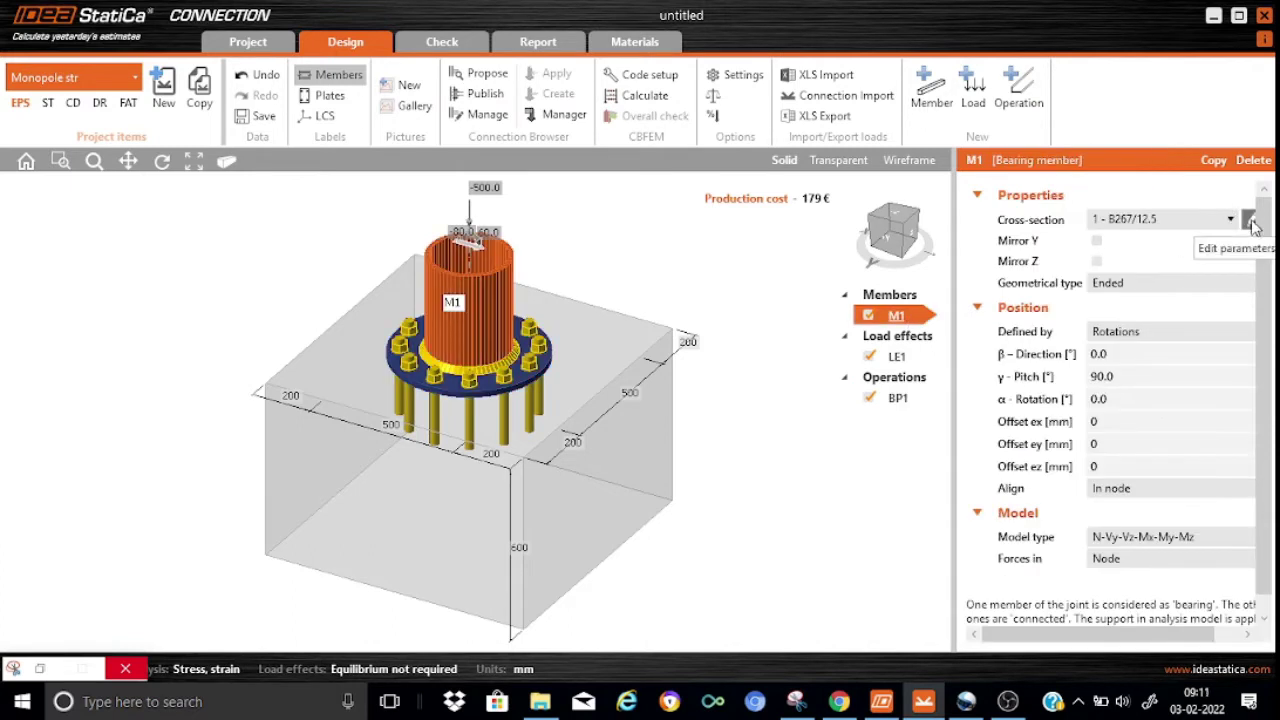
pyautogui.hscroll(1, 1240, 240)
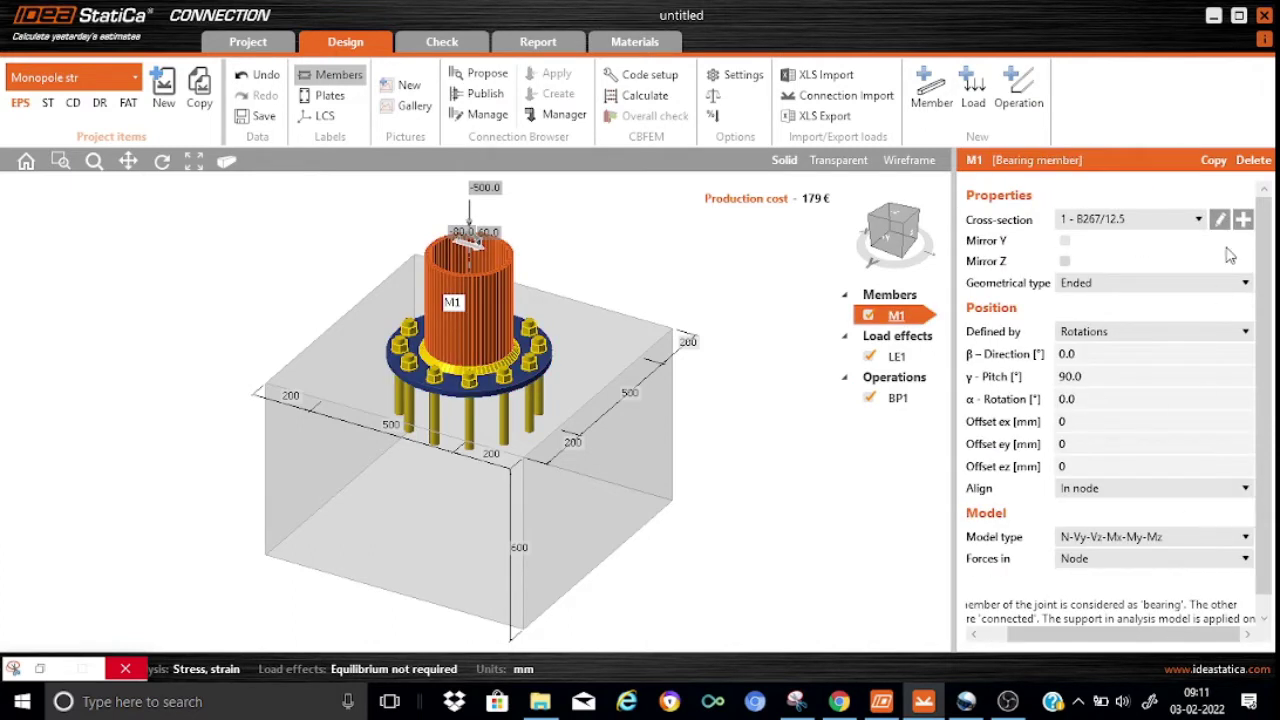
# Give M1 a new circular hollow section, CHS800,10 (800 mm diameter, 10 mm wall)
pyautogui.click(1244, 222)
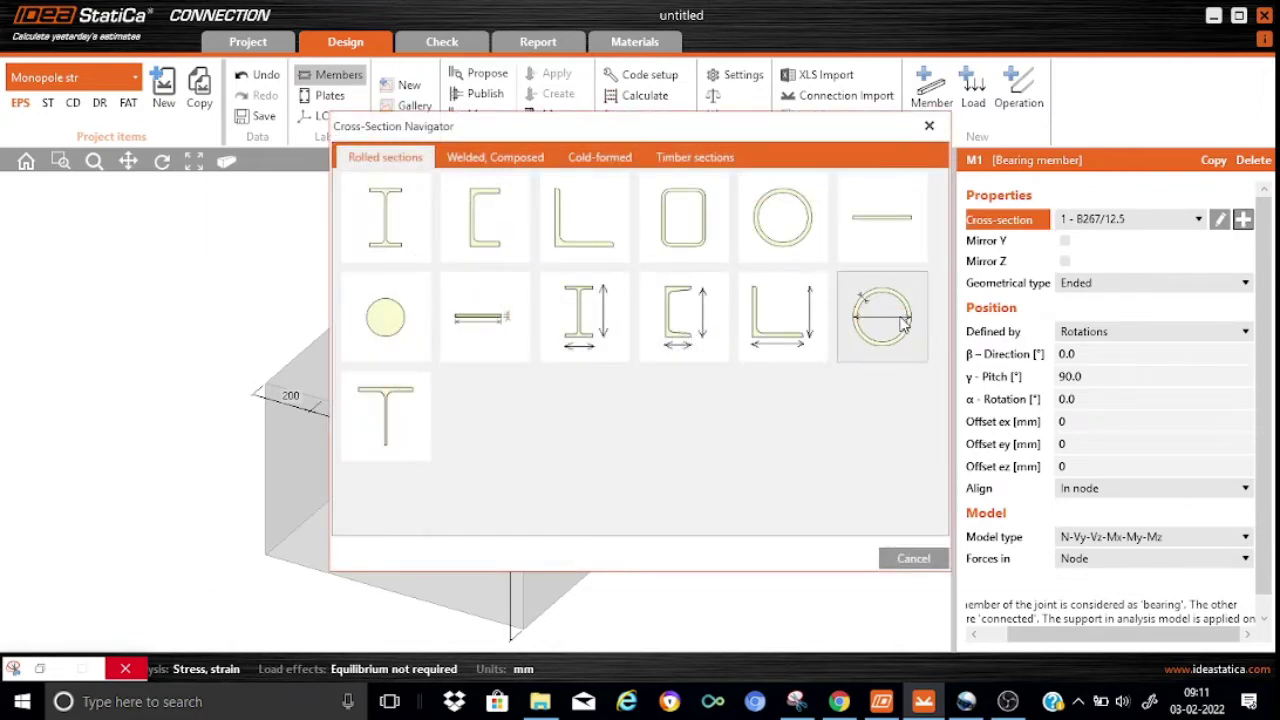
pyautogui.click(881, 317)
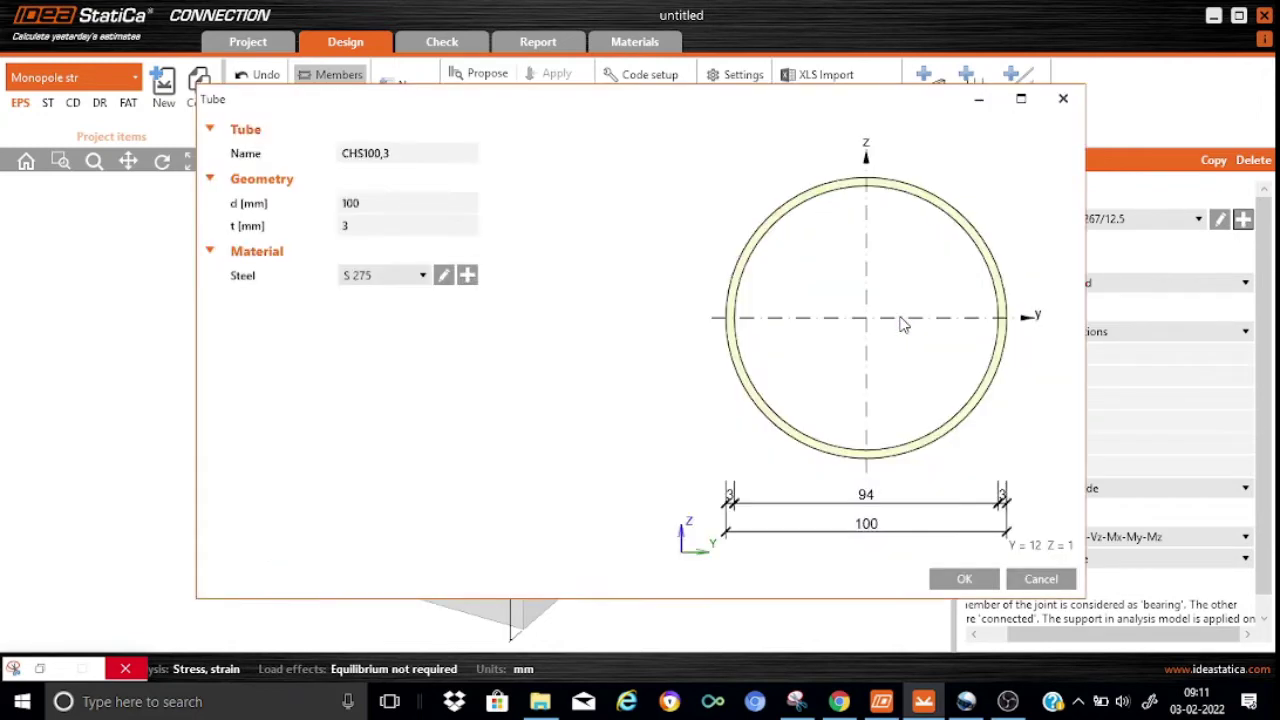
pyautogui.click(368, 204)
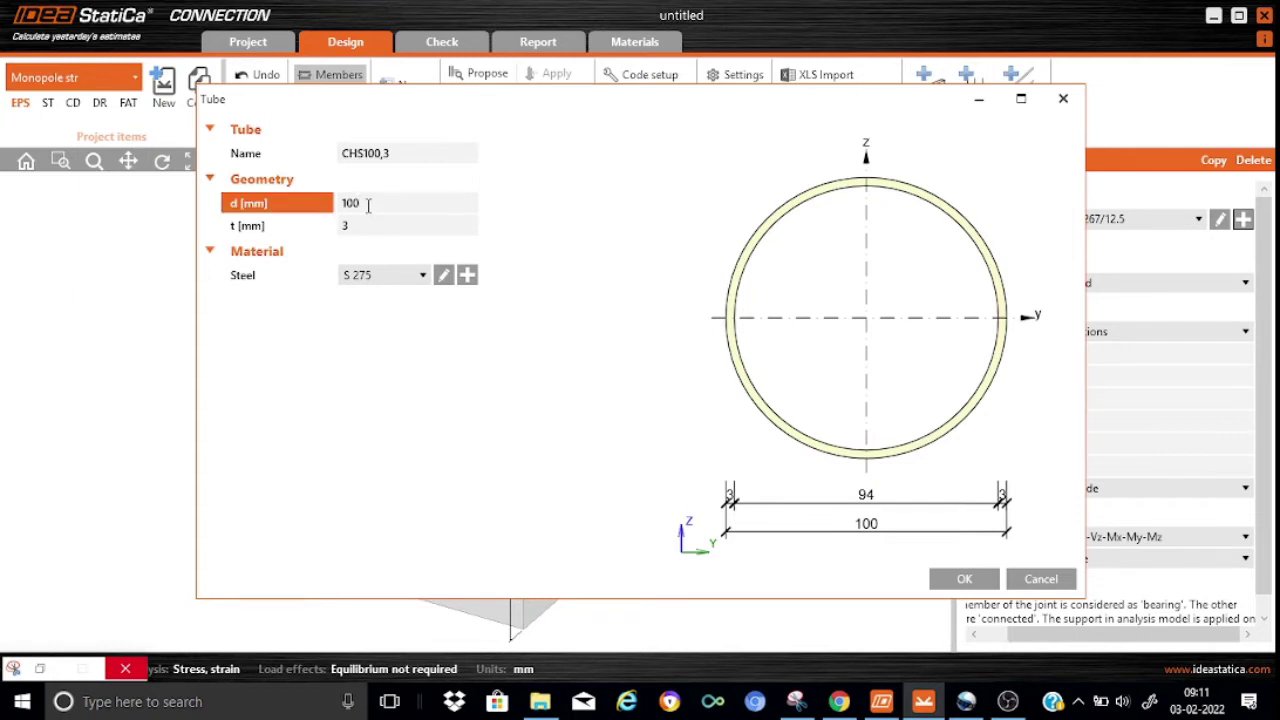
pyautogui.press('BackSpace')
pyautogui.press('BackSpace')
pyautogui.press('BackSpace')
pyautogui.write('800')
pyautogui.click(370, 227)
pyautogui.press('BackSpace')
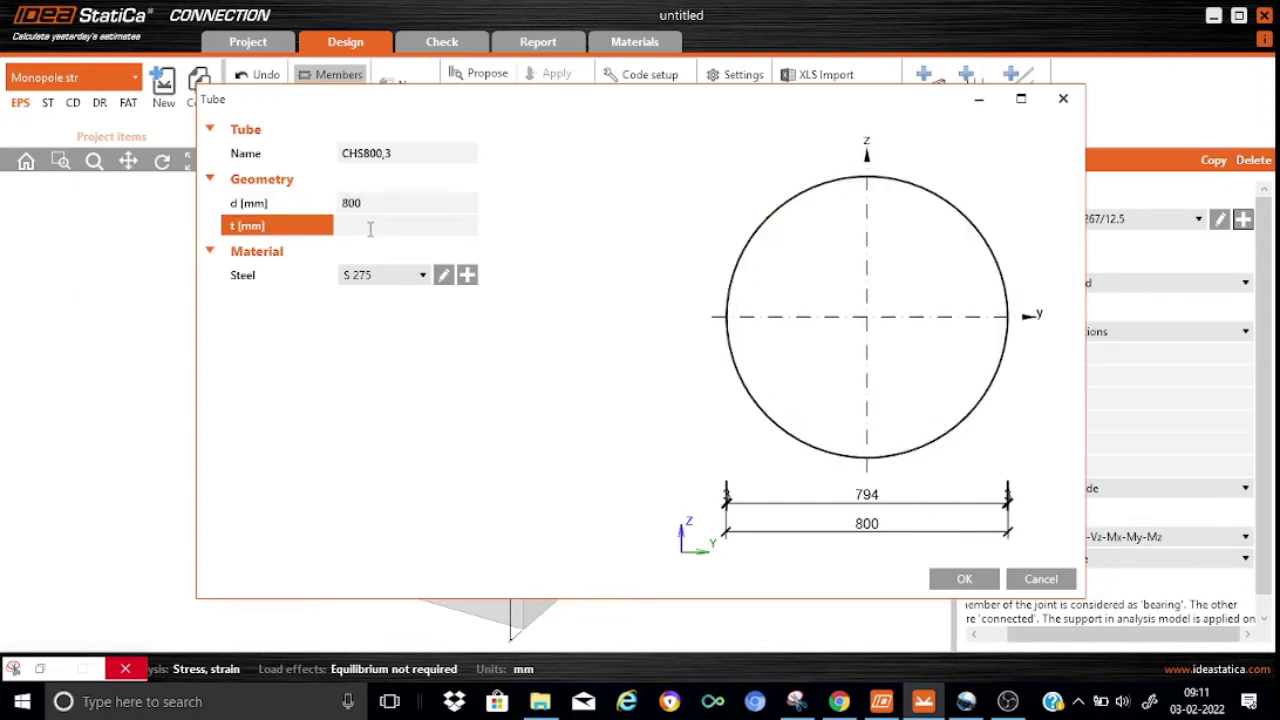
pyautogui.write('10')
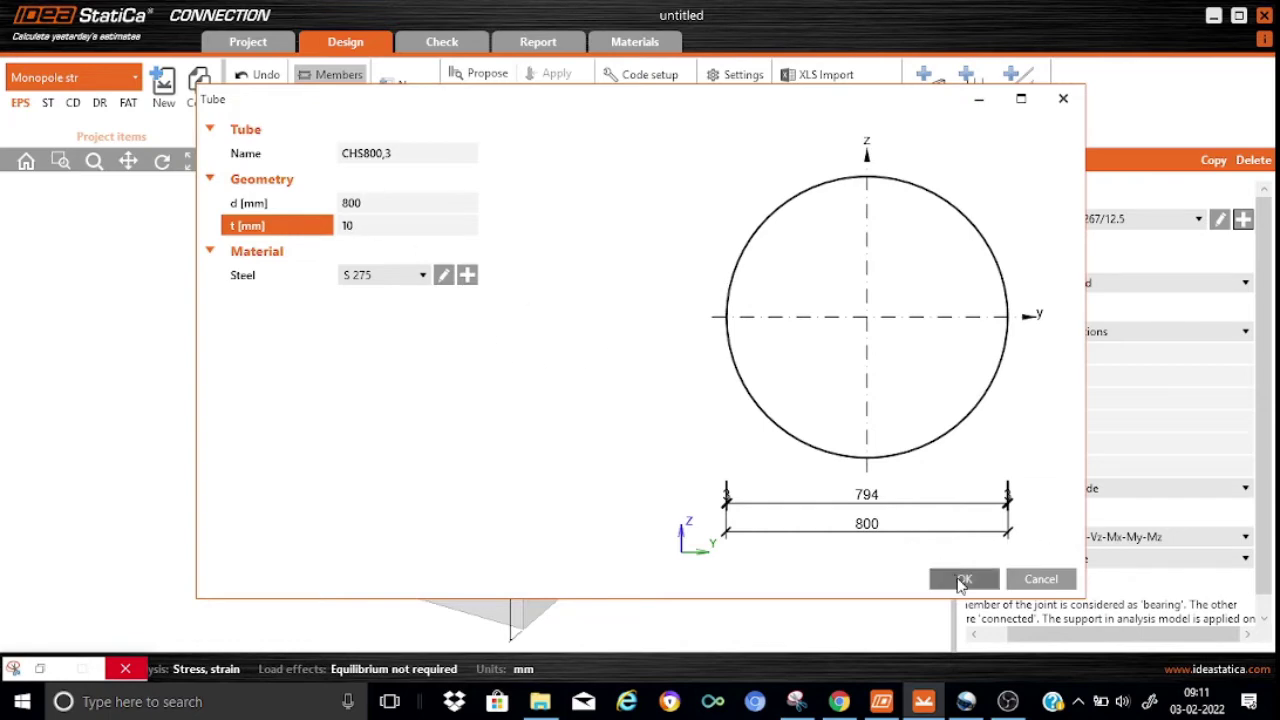
pyautogui.click(960, 579)
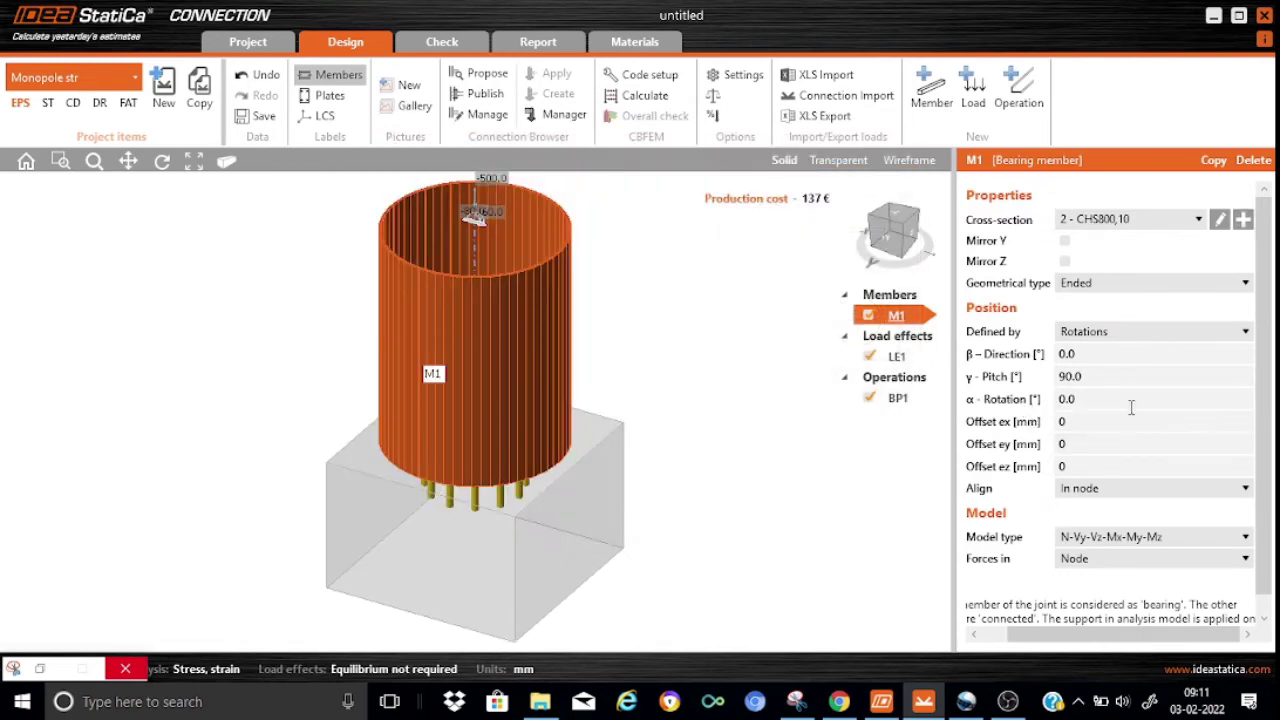
# Apply M1's forces at Position and select base plate BP1
pyautogui.click(1245, 560)
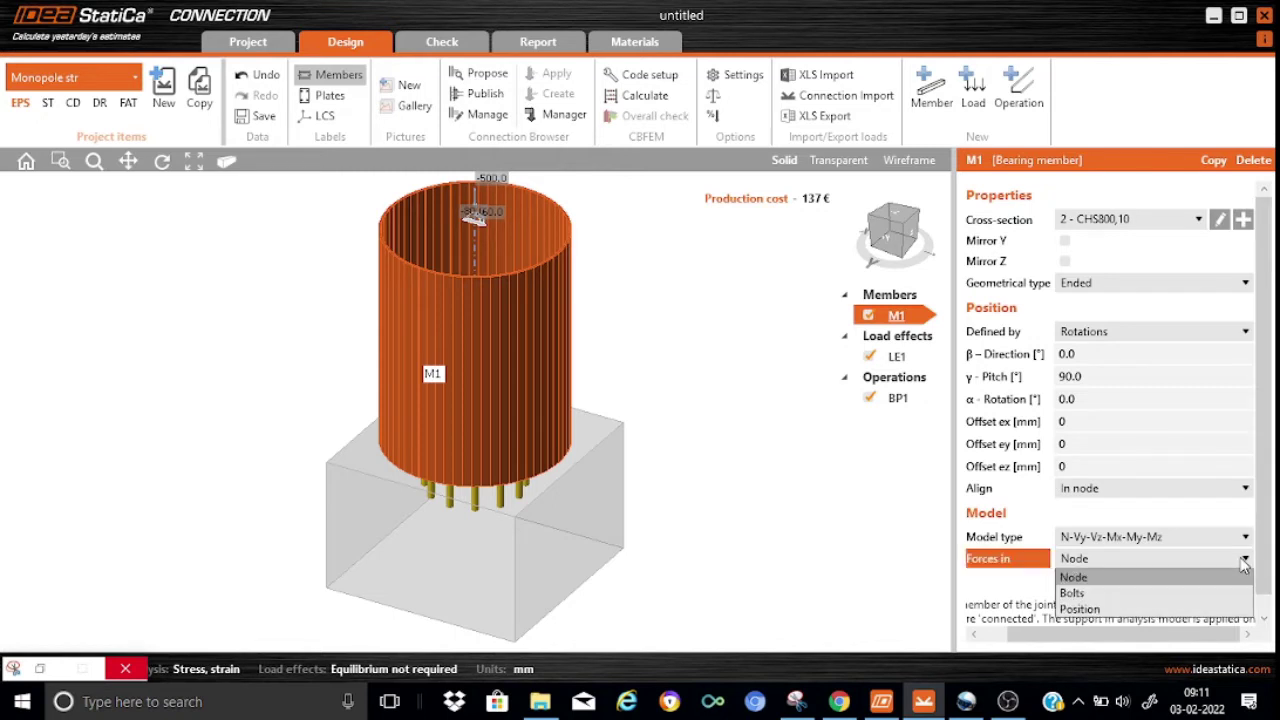
pyautogui.click(1100, 609)
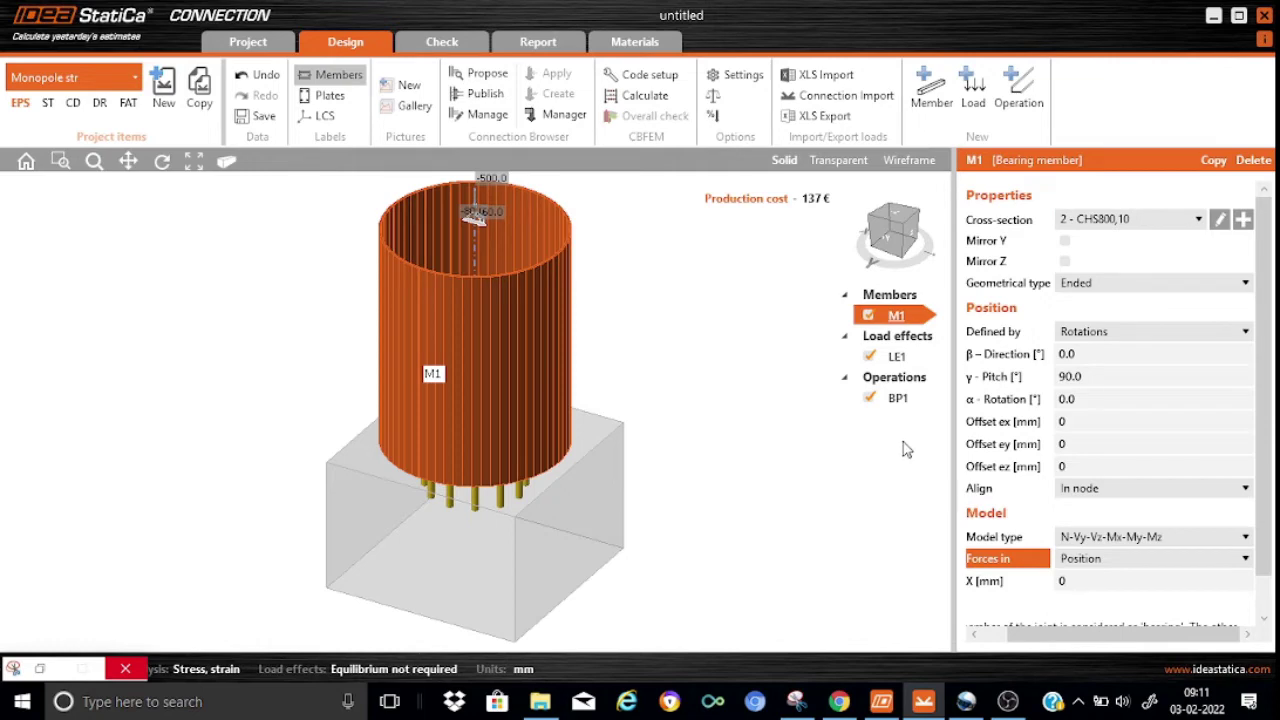
pyautogui.click(897, 402)
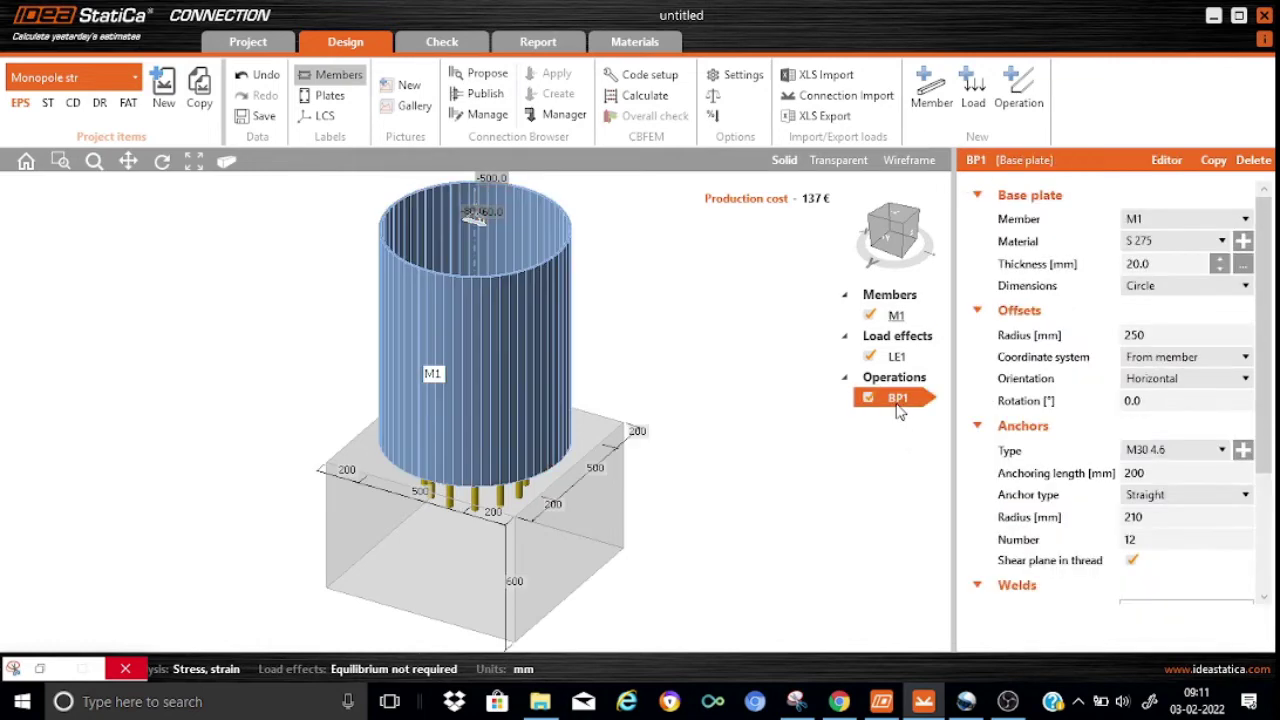
# Set BP1 thickness to 25 mm and its offset radius to 640 mm
pyautogui.click(1157, 266)
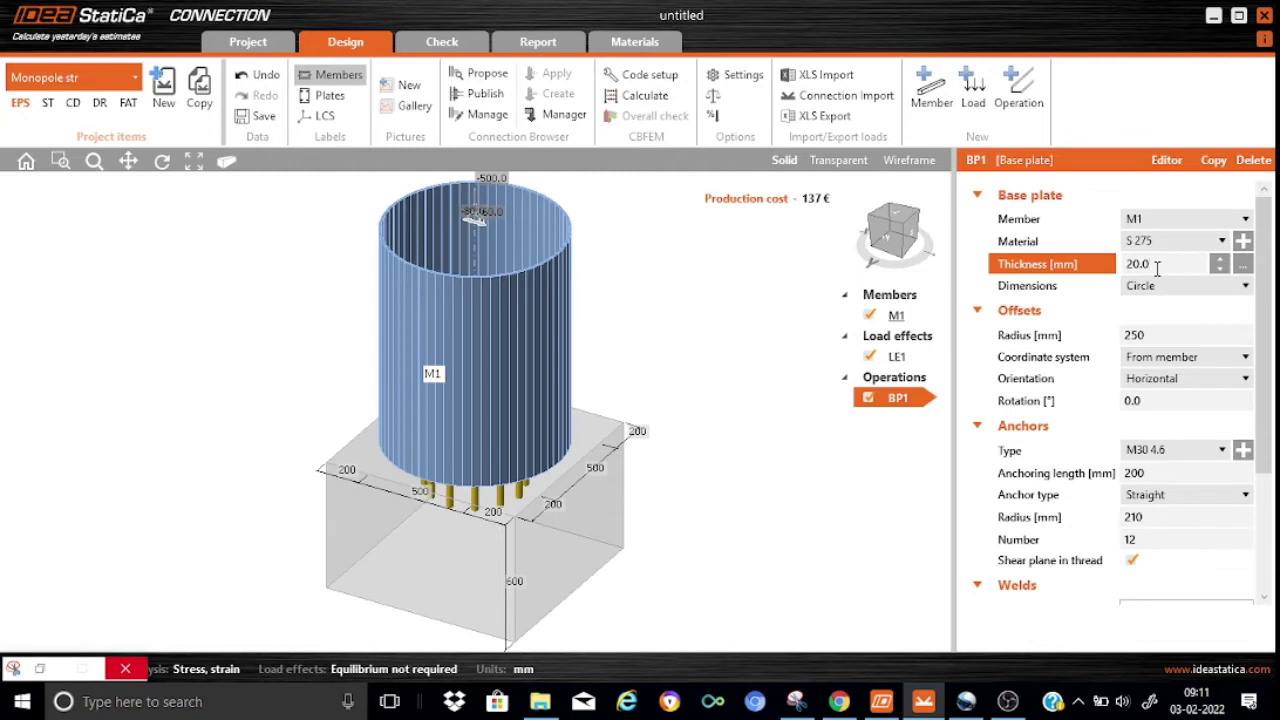
pyautogui.press('BackSpace')
pyautogui.press('BackSpace')
pyautogui.press('BackSpace')
pyautogui.write('5')
pyautogui.click(1183, 313)
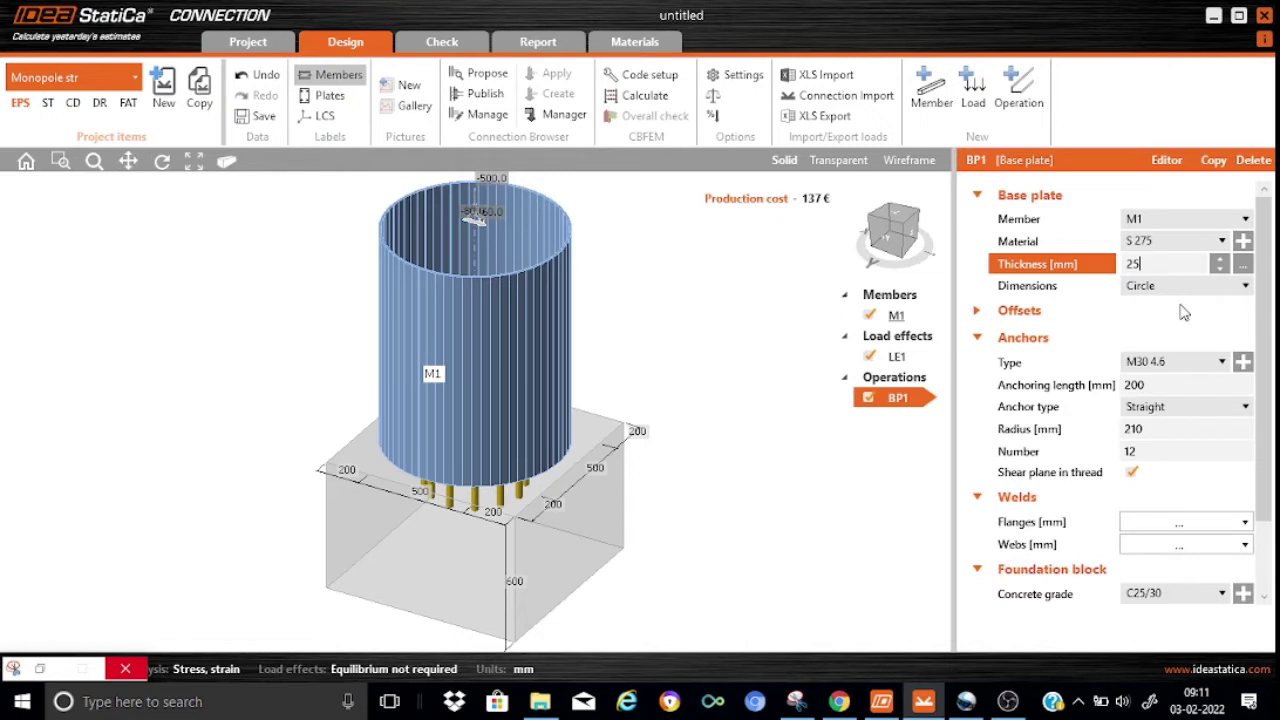
pyautogui.click(1036, 314)
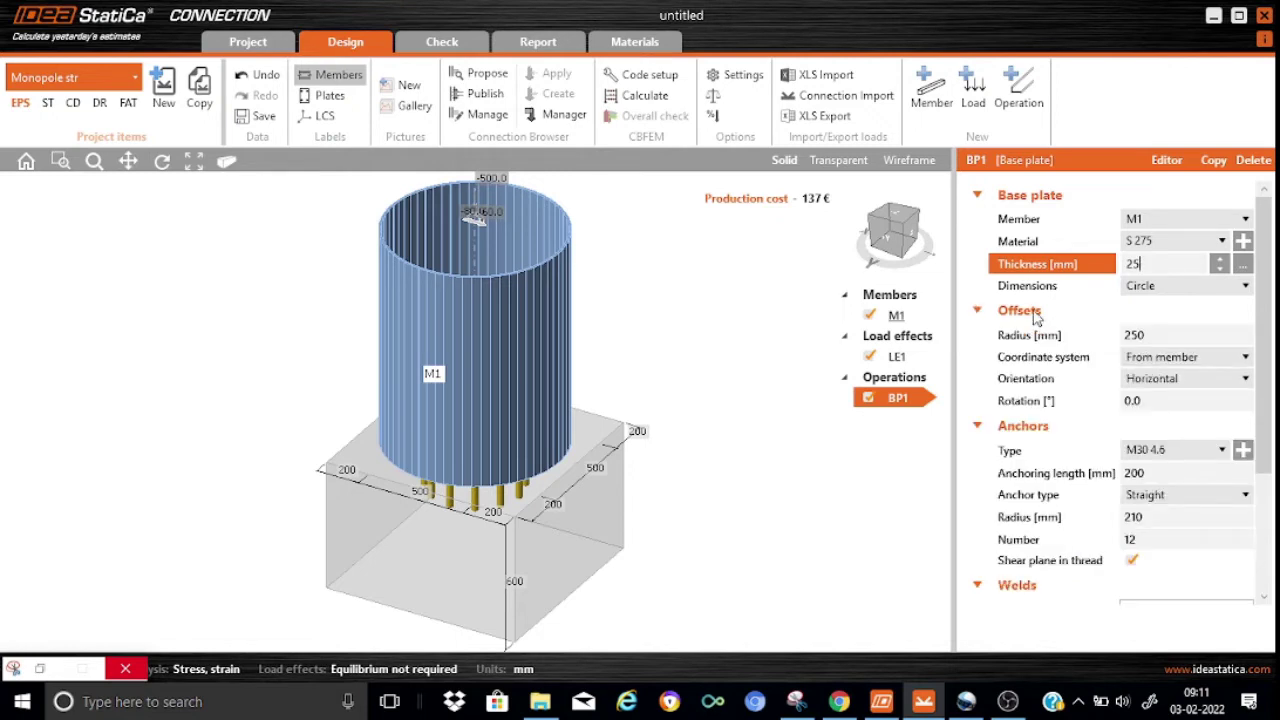
pyautogui.click(1153, 336)
pyautogui.press('BackSpace')
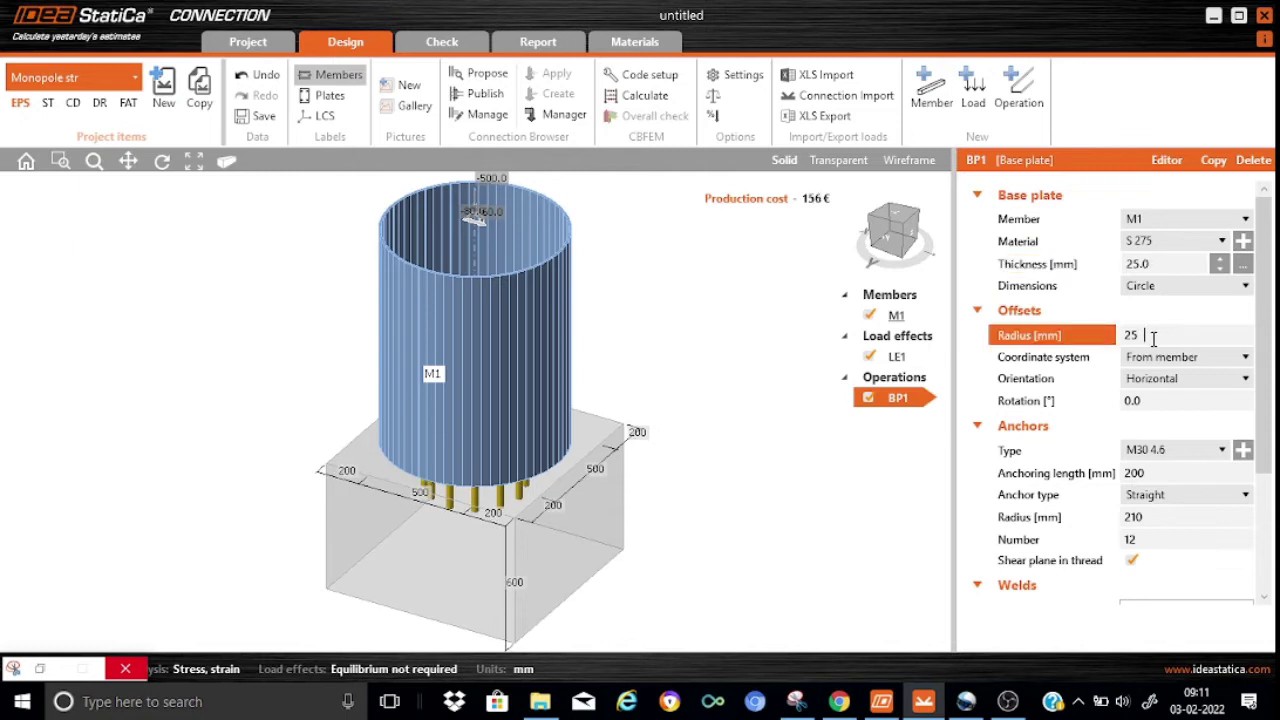
pyautogui.press('BackSpace')
pyautogui.press('BackSpace')
pyautogui.write('640')
# Set the anchoring length to 750 mm and the anchor radius to 520 mm
pyautogui.click(1152, 470)
pyautogui.press('BackSpace')
pyautogui.press('BackSpace')
pyautogui.press('BackSpace')
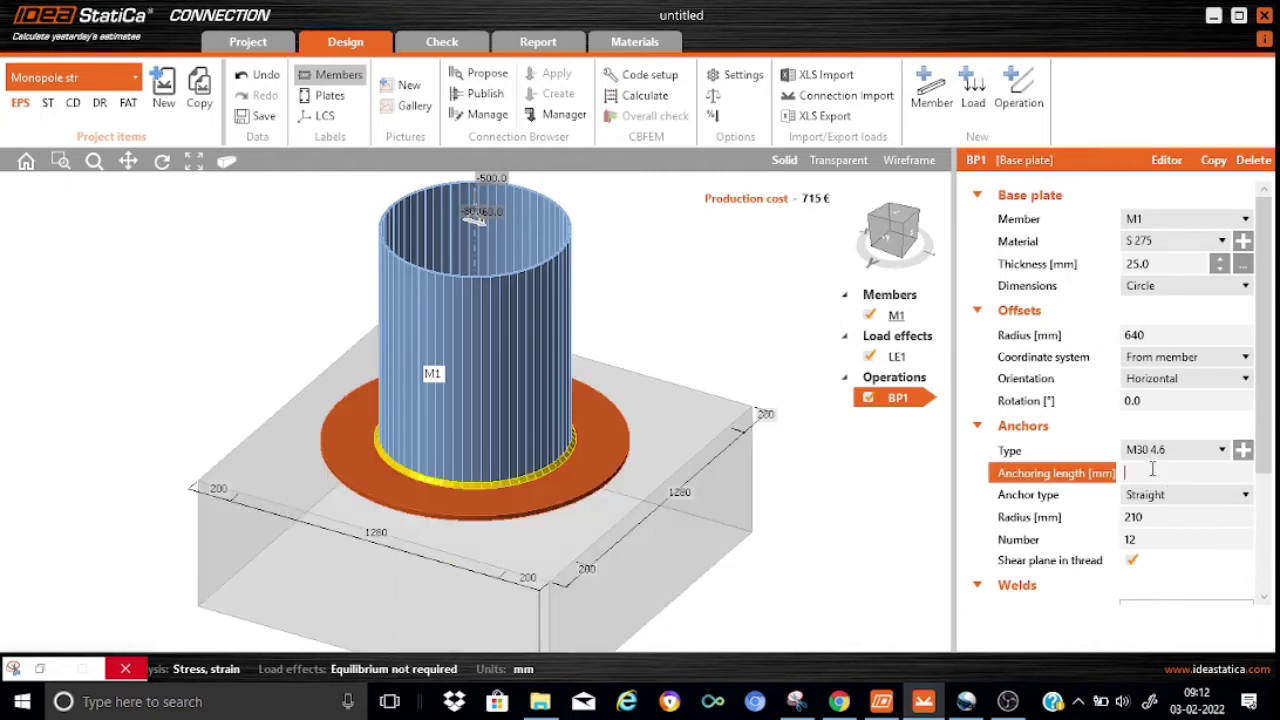
pyautogui.write('750')
pyautogui.click(1160, 517)
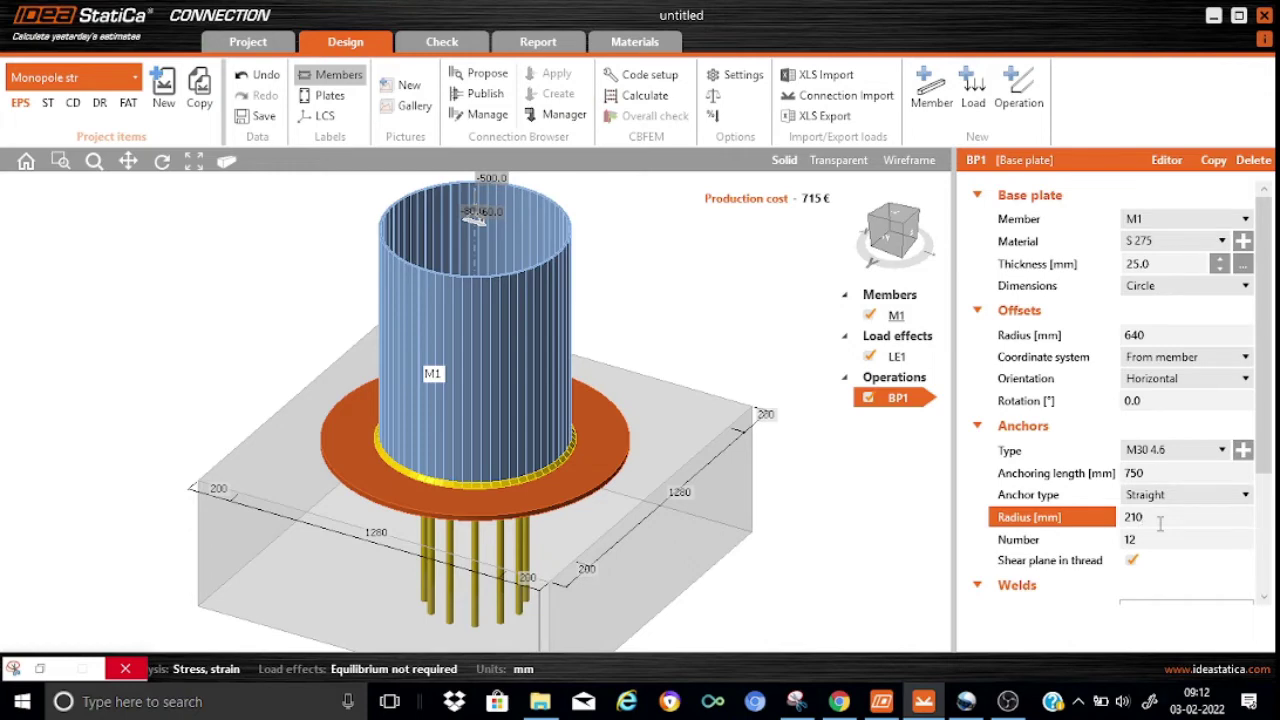
pyautogui.press('BackSpace')
pyautogui.press('BackSpace')
pyautogui.press('BackSpace')
pyautogui.write('520')
pyautogui.click(1159, 540)
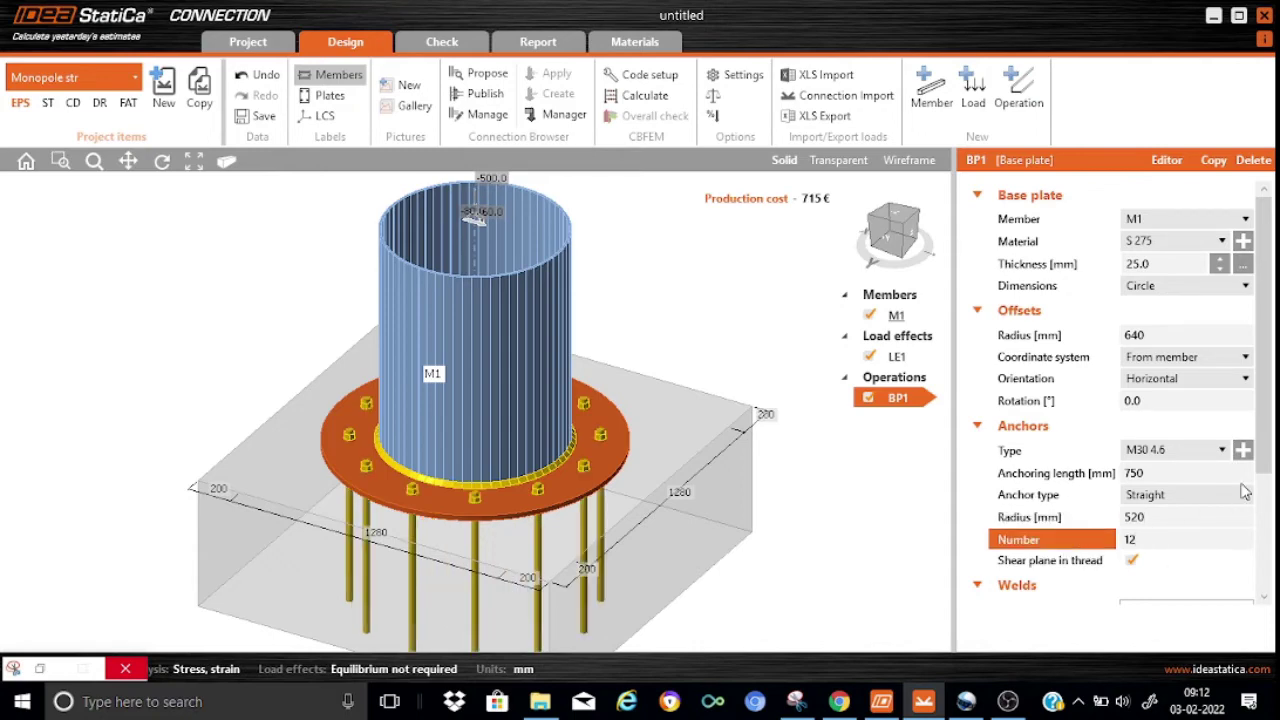
pyautogui.scroll(-3, 1268, 440)
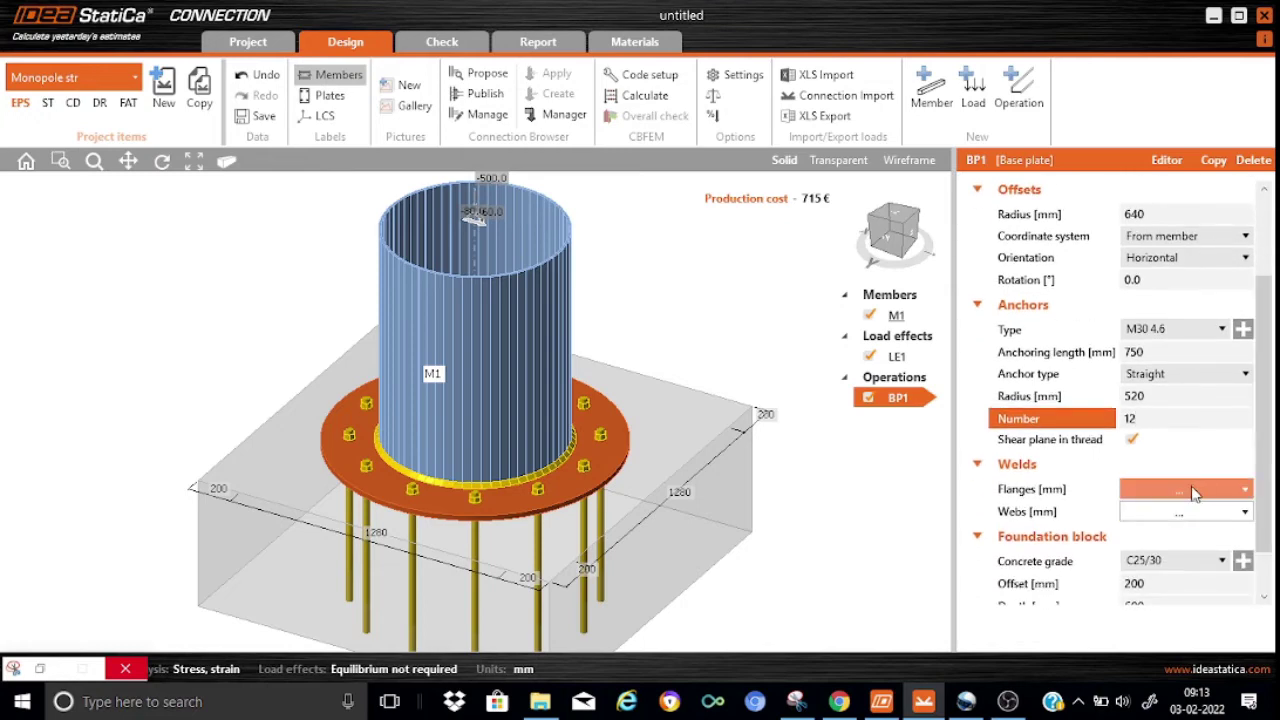
# Reduce the web weld from 13.0 to an 8.0 mm front-side fillet weld
pyautogui.click(1192, 490)
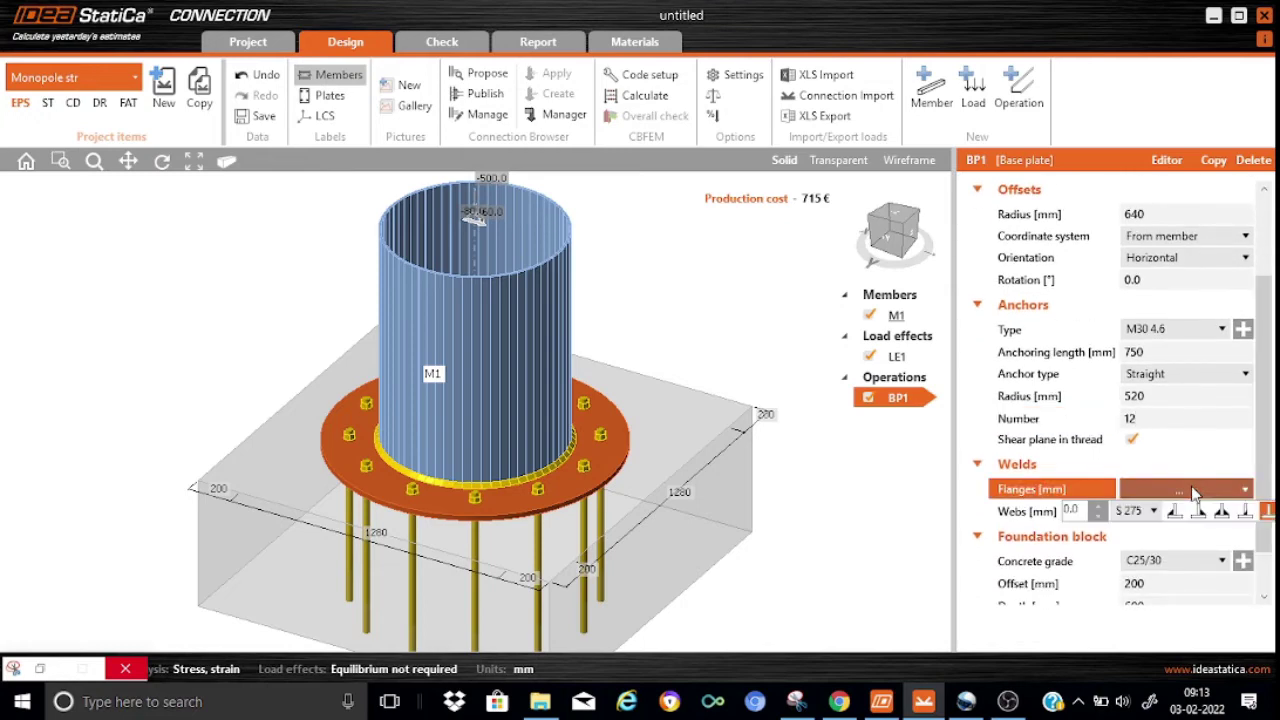
pyautogui.click(1192, 512)
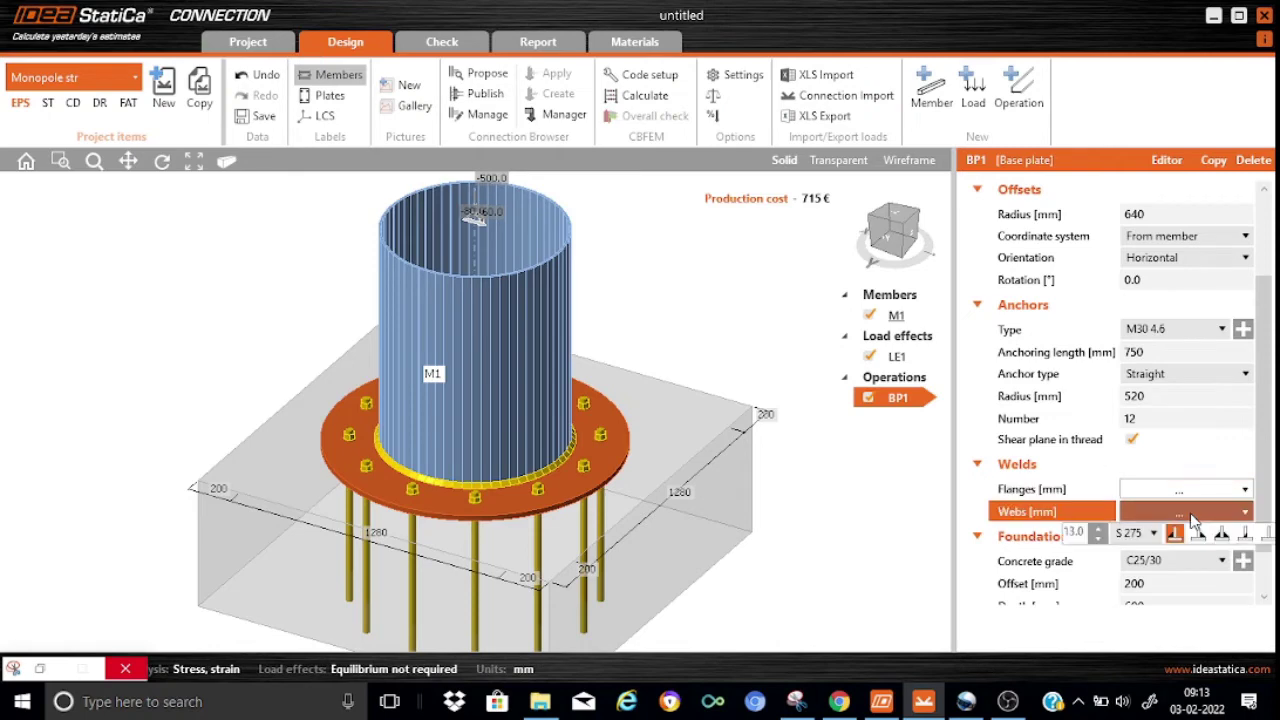
pyautogui.click(1098, 540)
pyautogui.click(1098, 540)
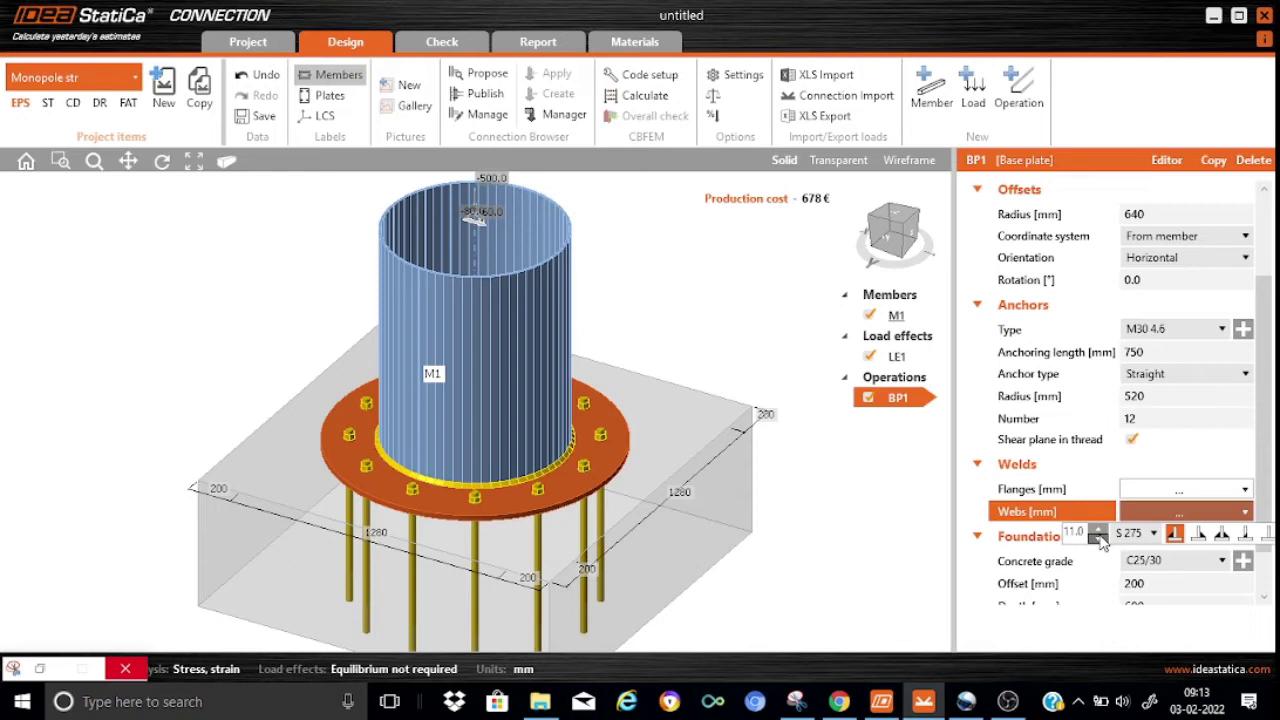
pyautogui.click(1098, 540)
pyautogui.click(1098, 540)
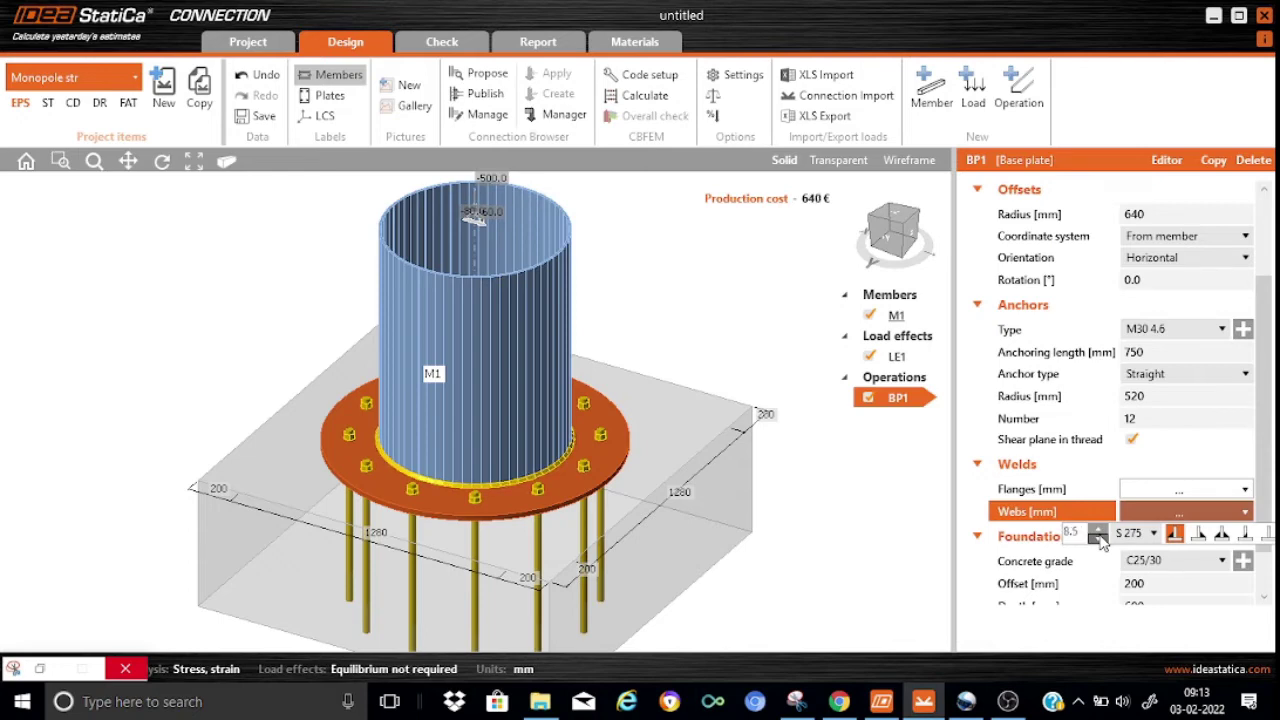
pyautogui.click(1099, 540)
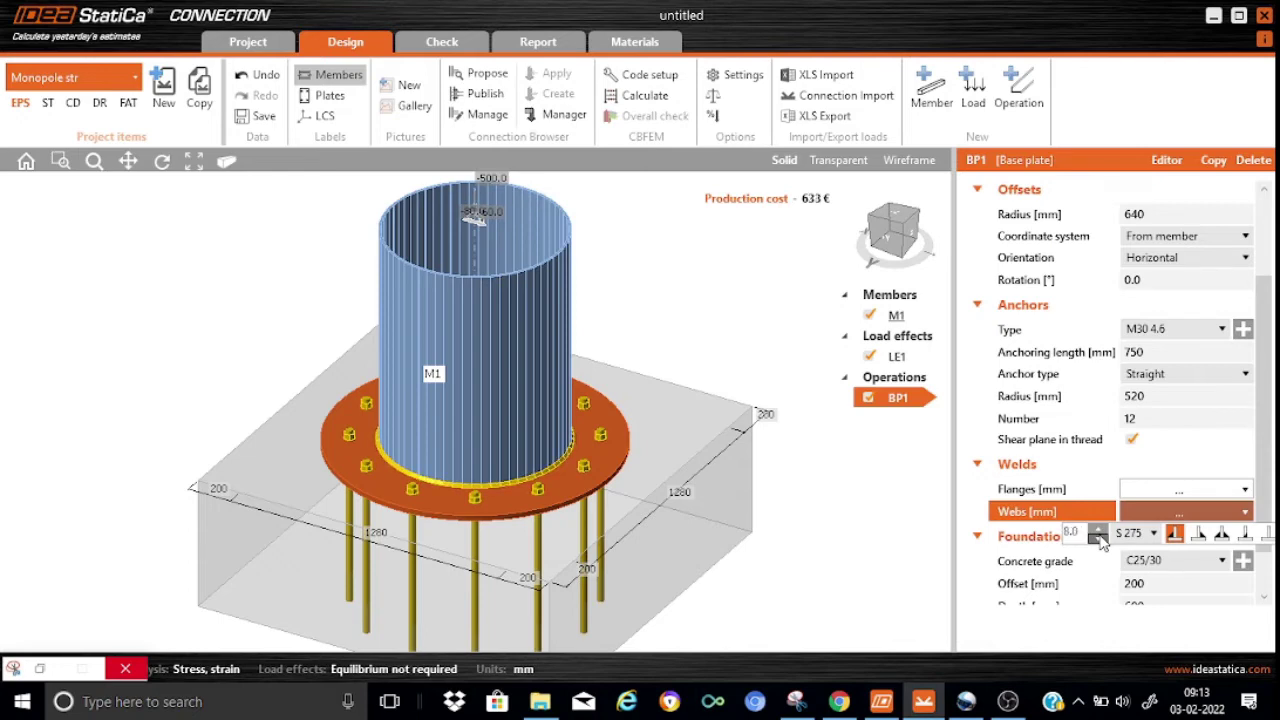
pyautogui.click(1177, 535)
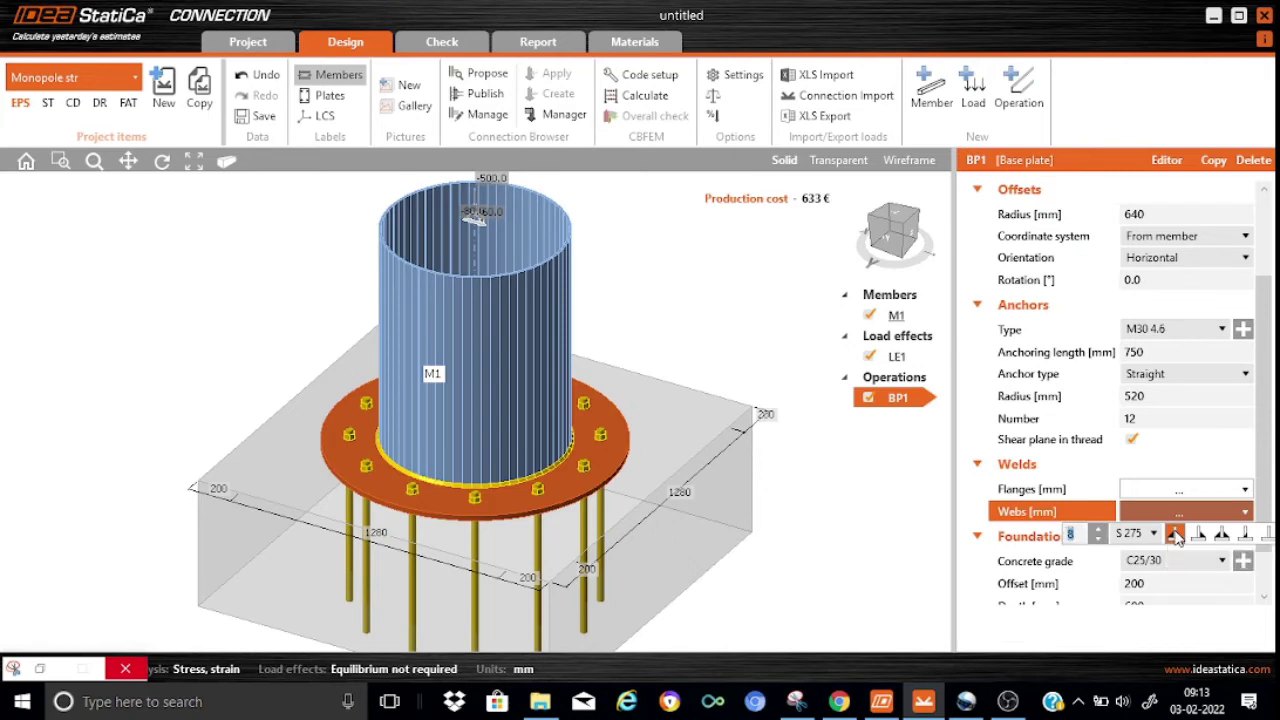
pyautogui.click(895, 570)
pyautogui.moveTo(1263, 432); pyautogui.dragTo(1263, 472)
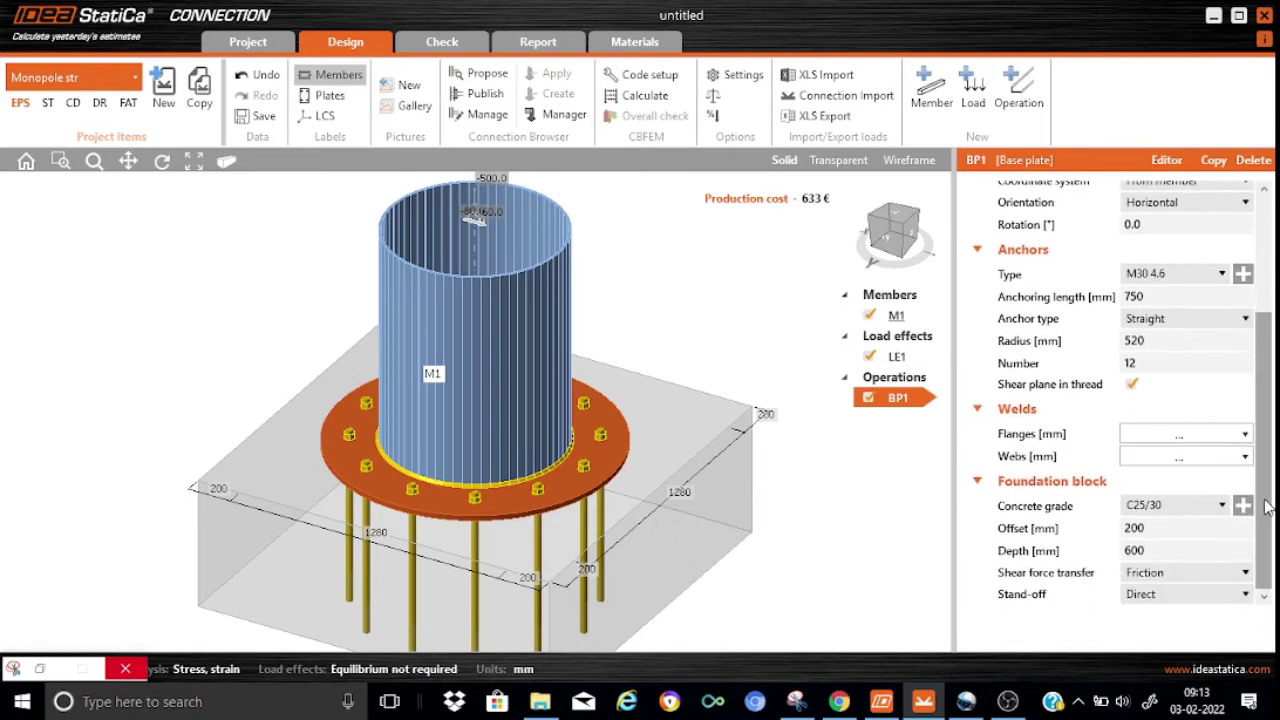
# Set the foundation block offset to 600 mm and depth to 1000 mm
pyautogui.click(1151, 530)
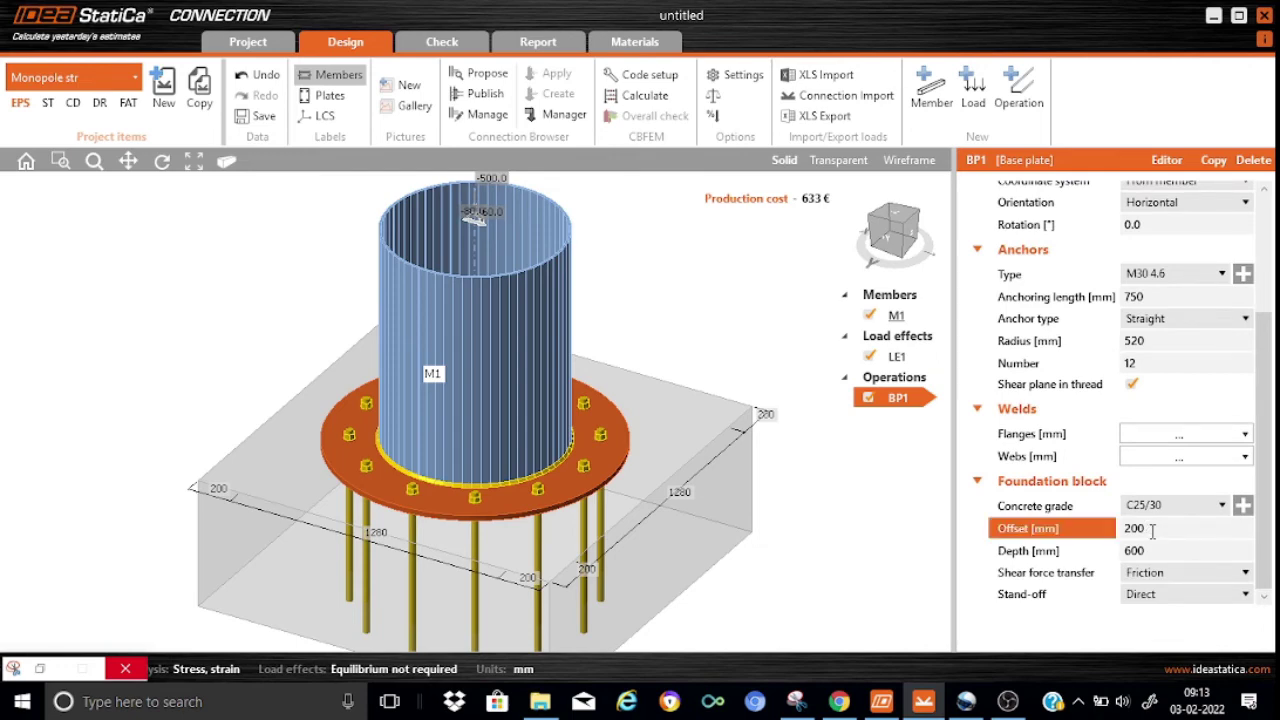
pyautogui.press('BackSpace')
pyautogui.press('BackSpace')
pyautogui.press('BackSpace')
pyautogui.write('600')
pyautogui.click(1167, 550)
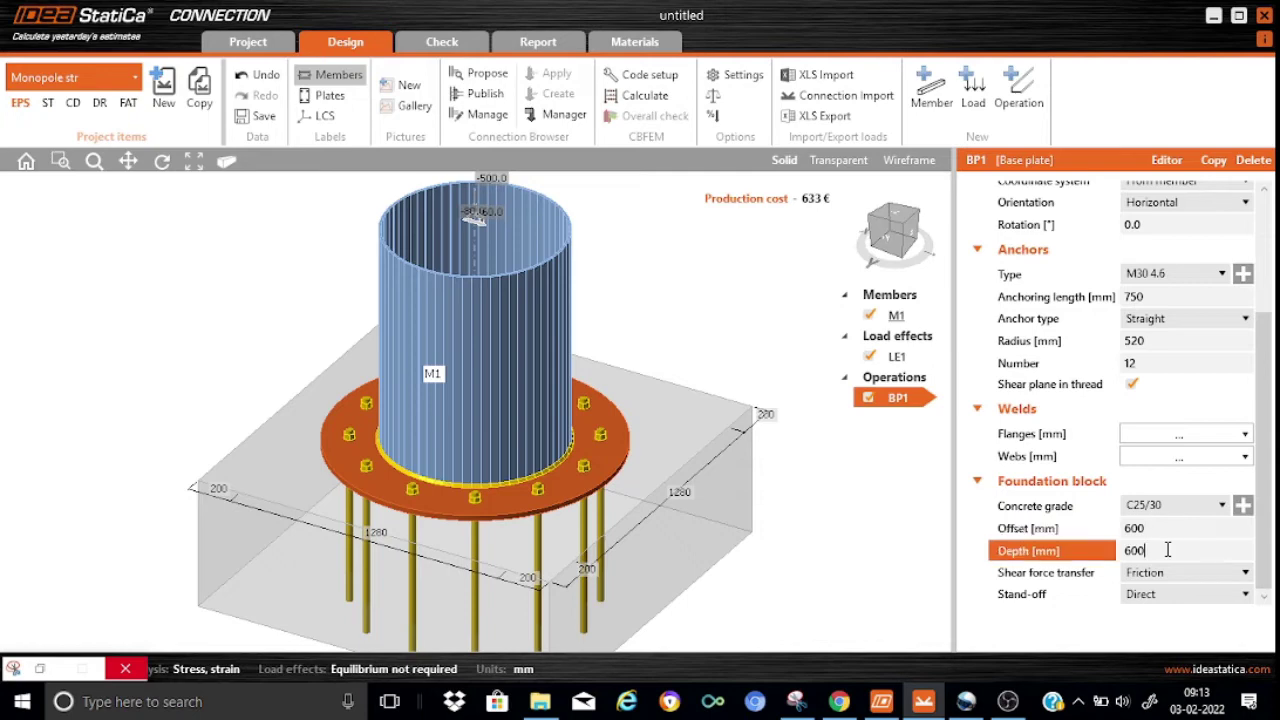
pyautogui.press('BackSpace')
pyautogui.press('BackSpace')
pyautogui.press('BackSpace')
pyautogui.write('1')
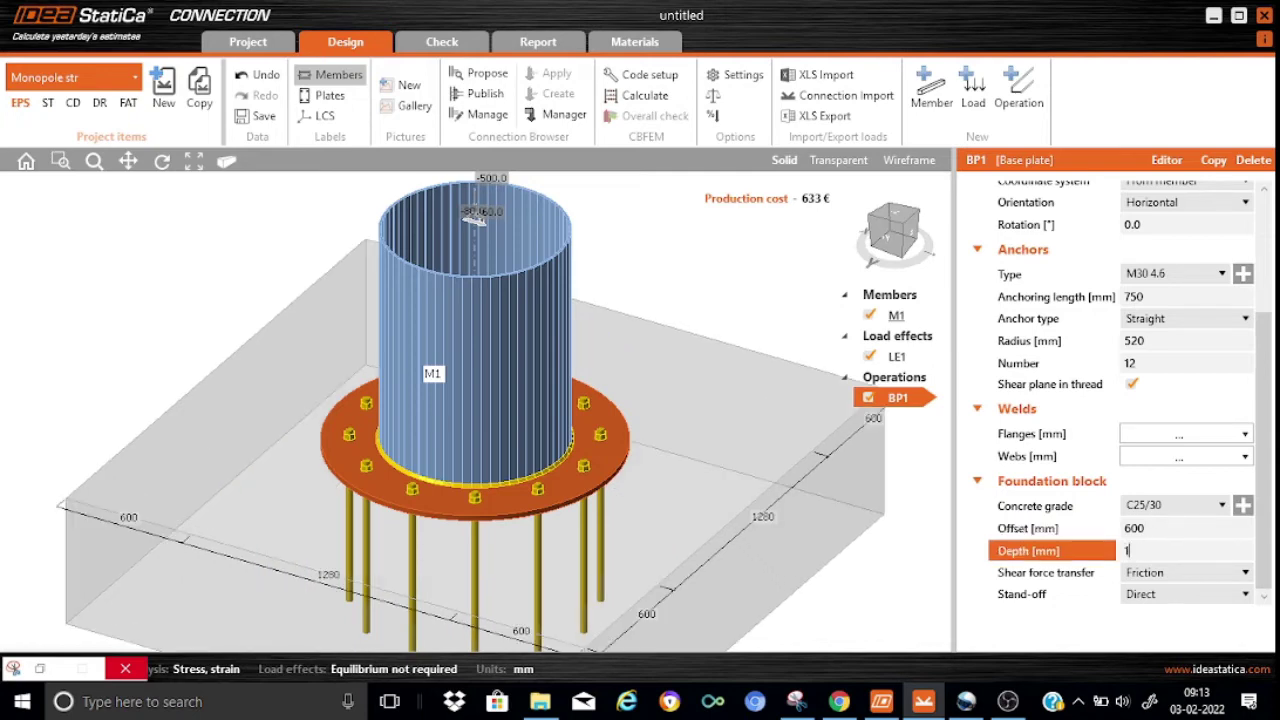
pyautogui.write('000')
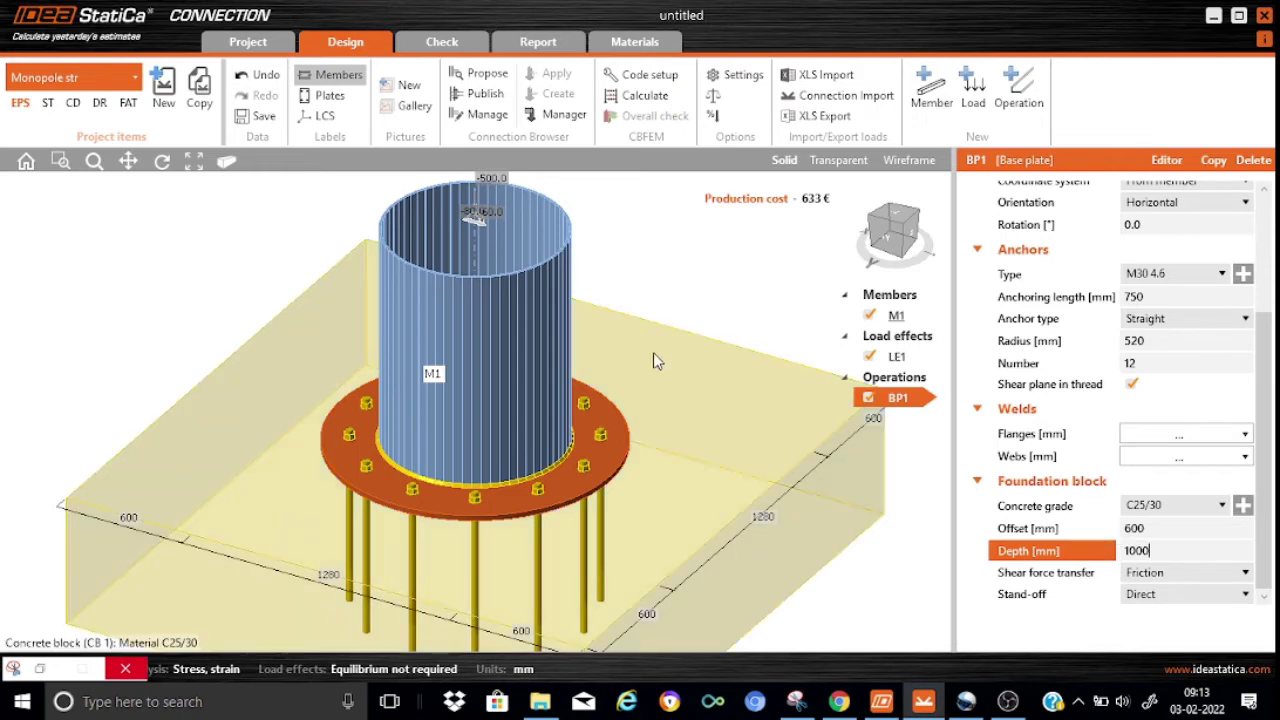
# Switch to perspective and view the anchor layout from the top, turned slightly
pyautogui.click(232, 163)
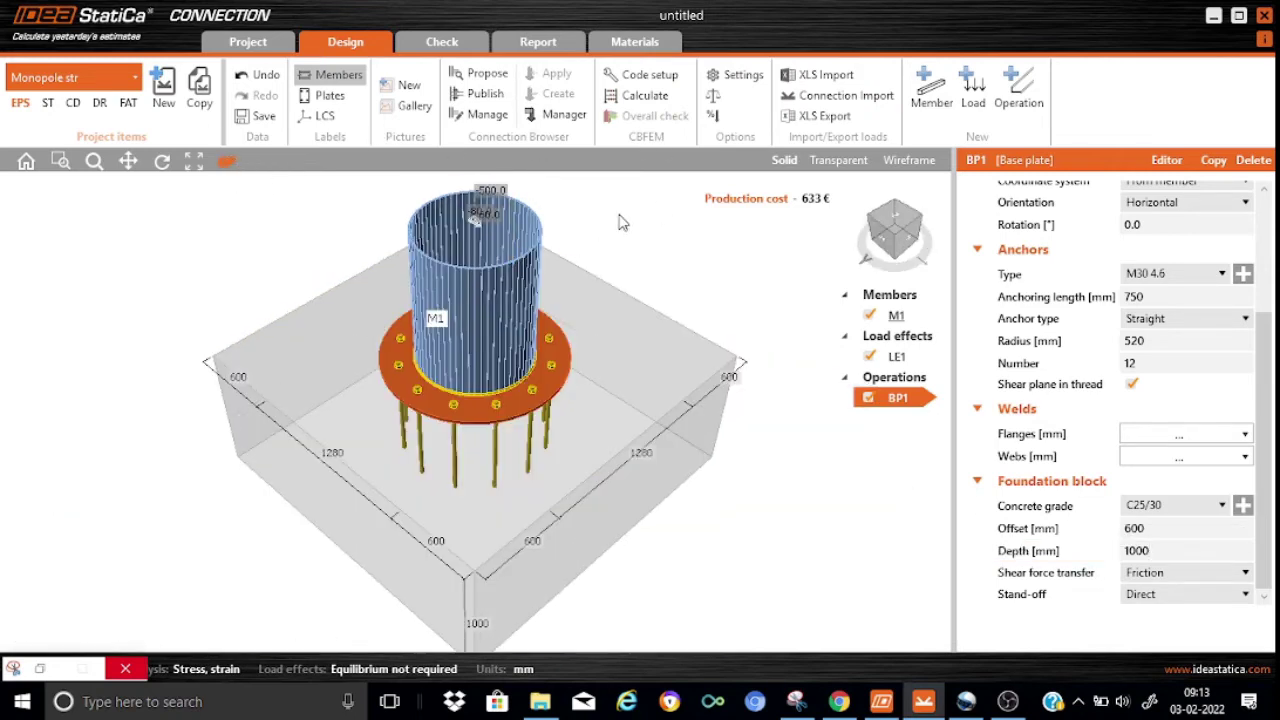
pyautogui.click(162, 163)
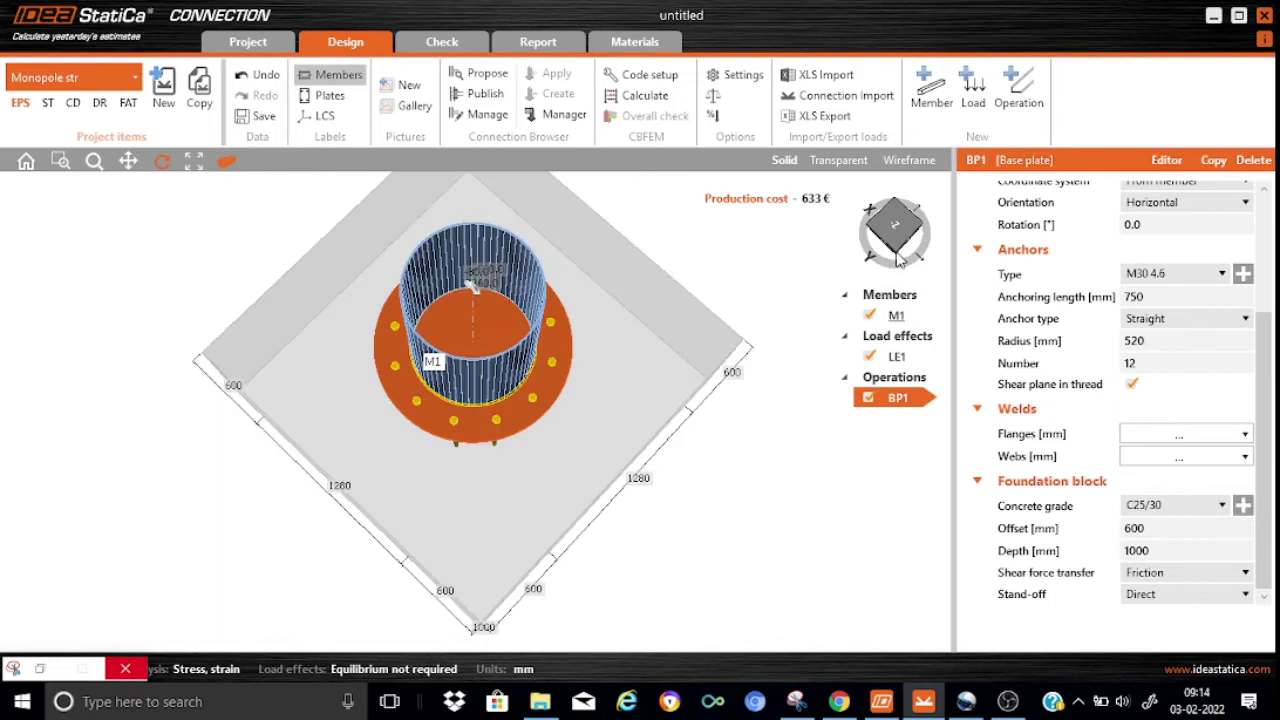
pyautogui.click(899, 245)
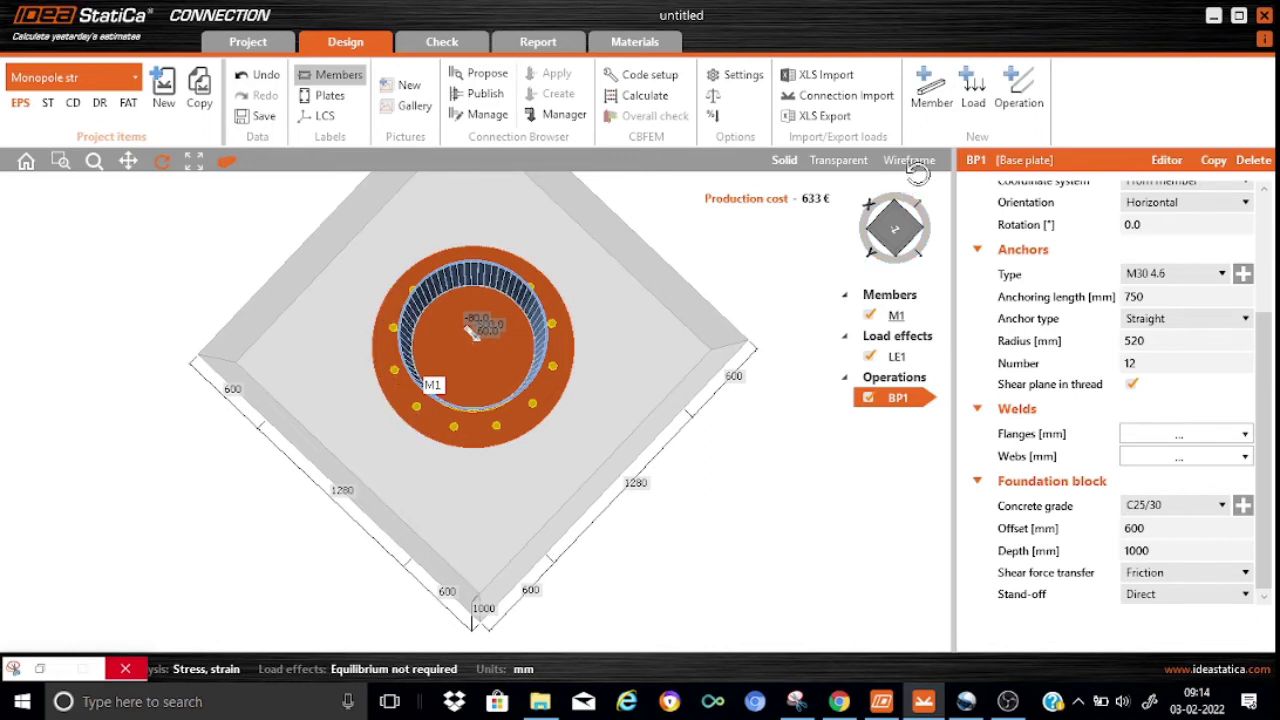
pyautogui.moveTo(908, 258); pyautogui.dragTo(925, 229)
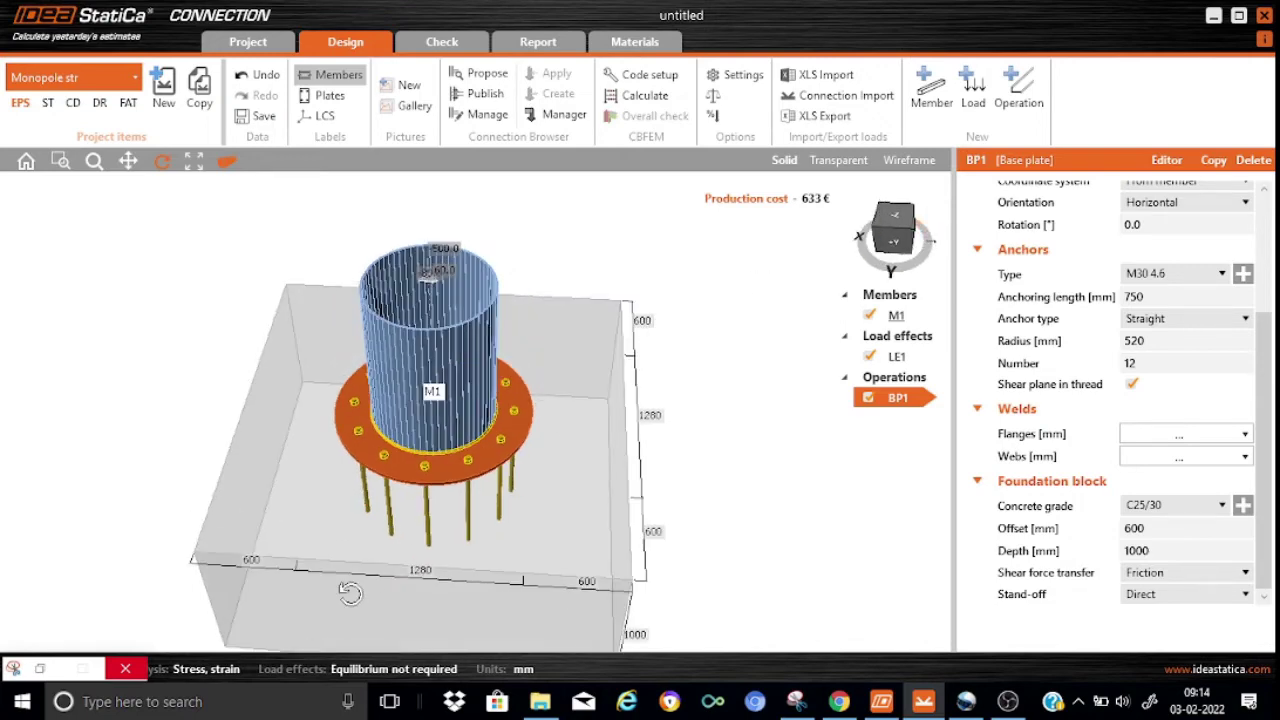
# Enter Vz −50 kN and My 500 kNm in LE1, keeping Mx at 0
pyautogui.click(905, 358)
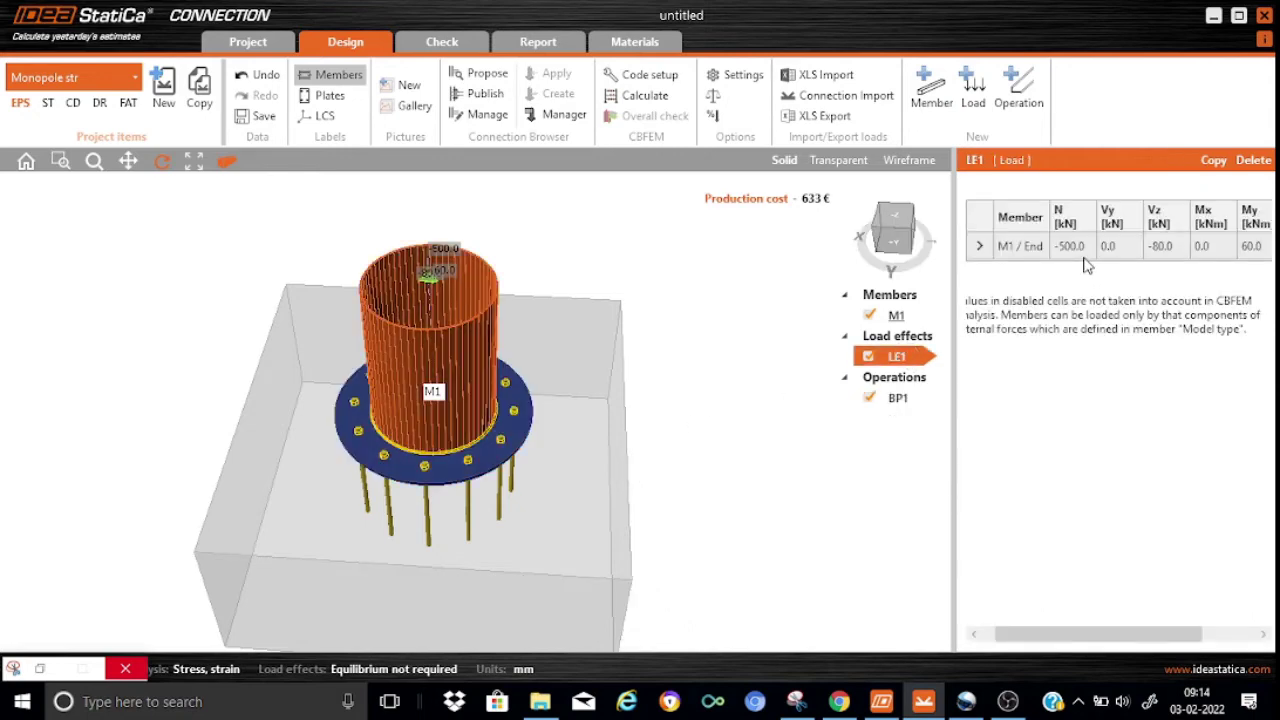
pyautogui.click(1175, 248)
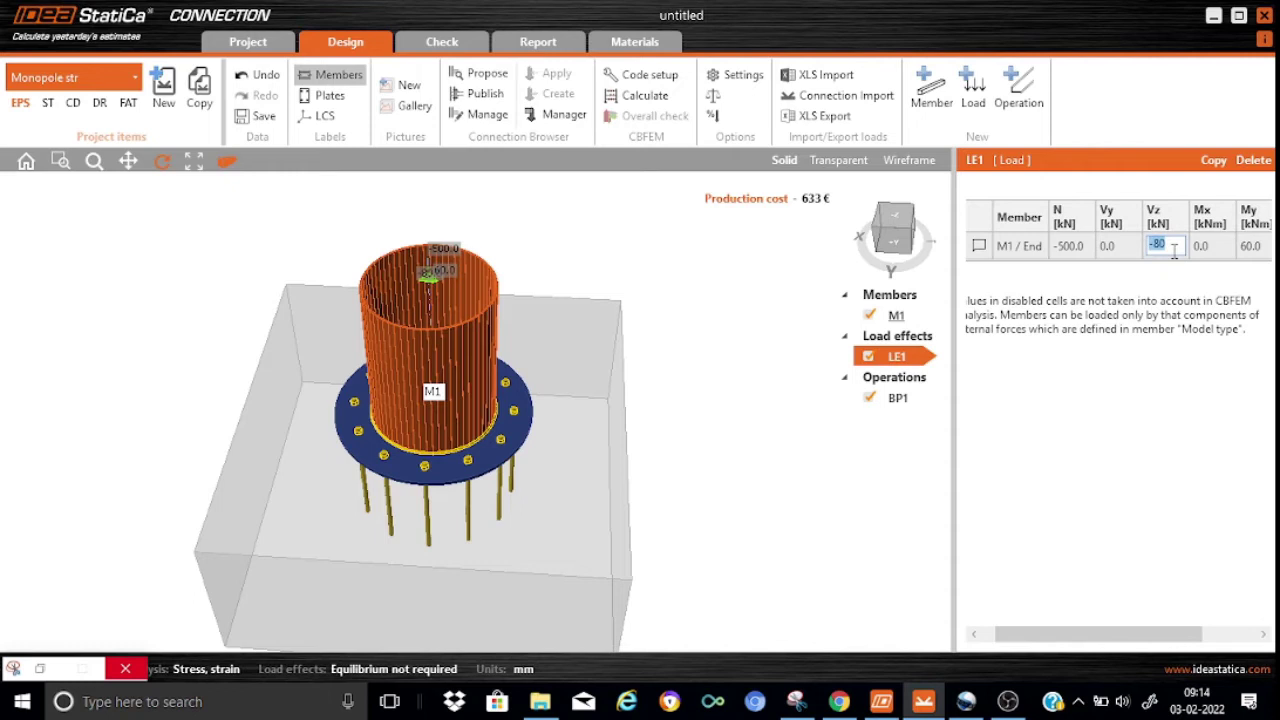
pyautogui.write('-50')
pyautogui.click(1256, 246)
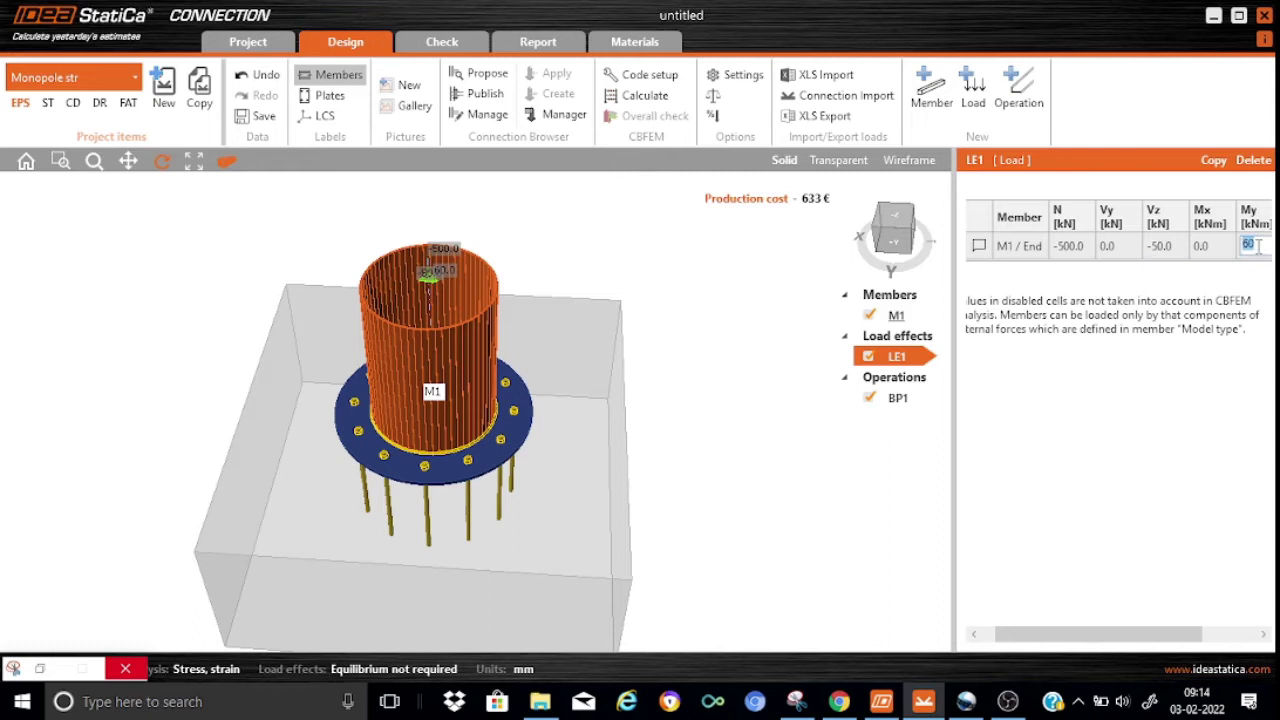
pyautogui.write('500')
pyautogui.click(1212, 246)
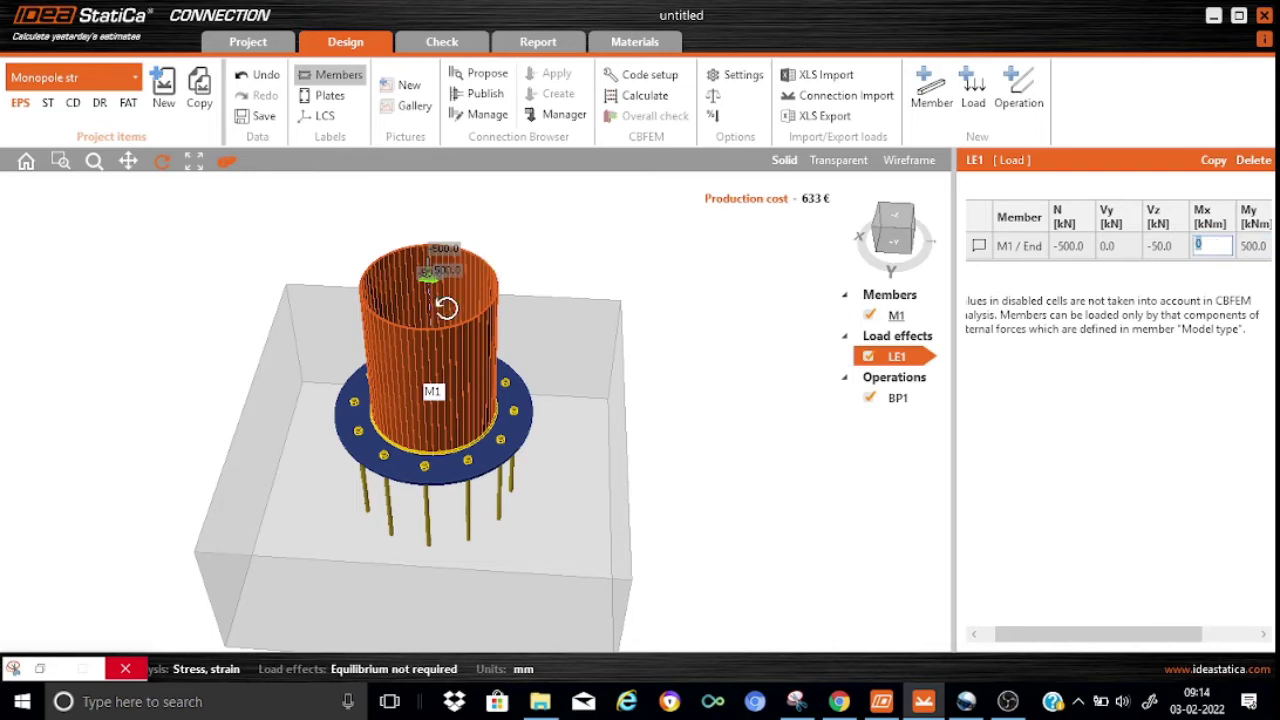
pyautogui.click(530, 249)
pyautogui.scroll(5, 530, 249)
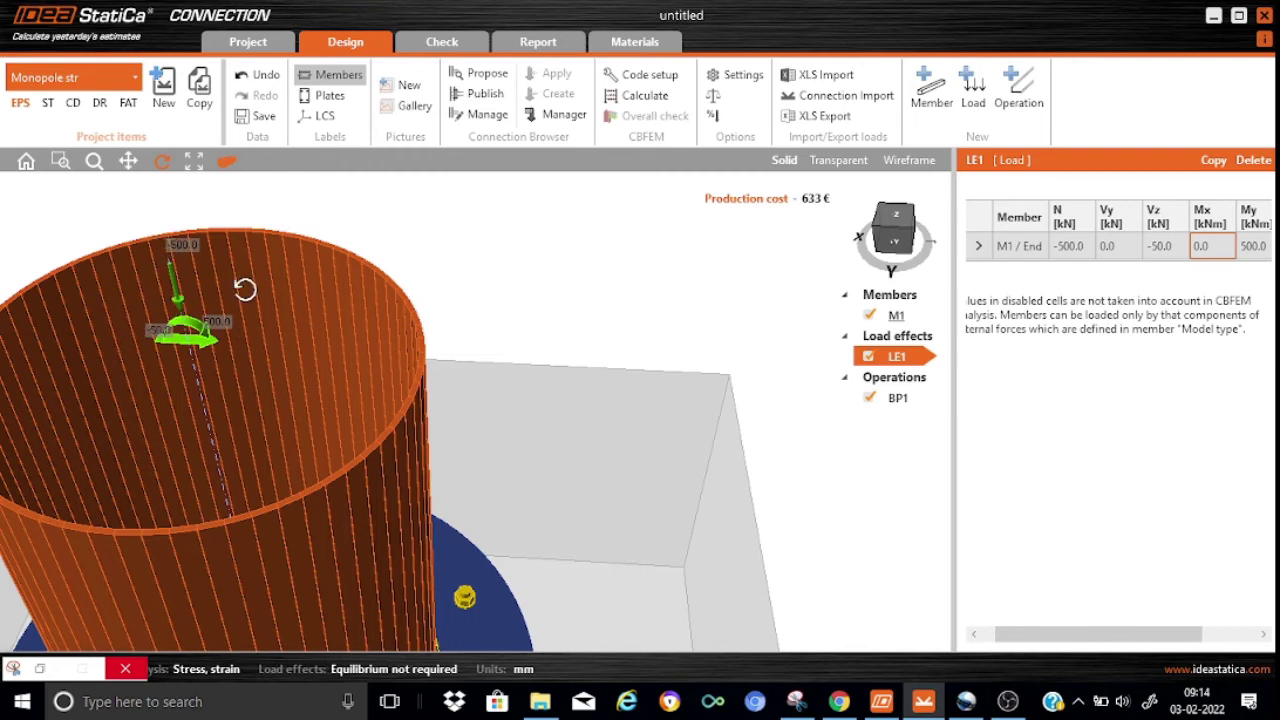
pyautogui.click(228, 163)
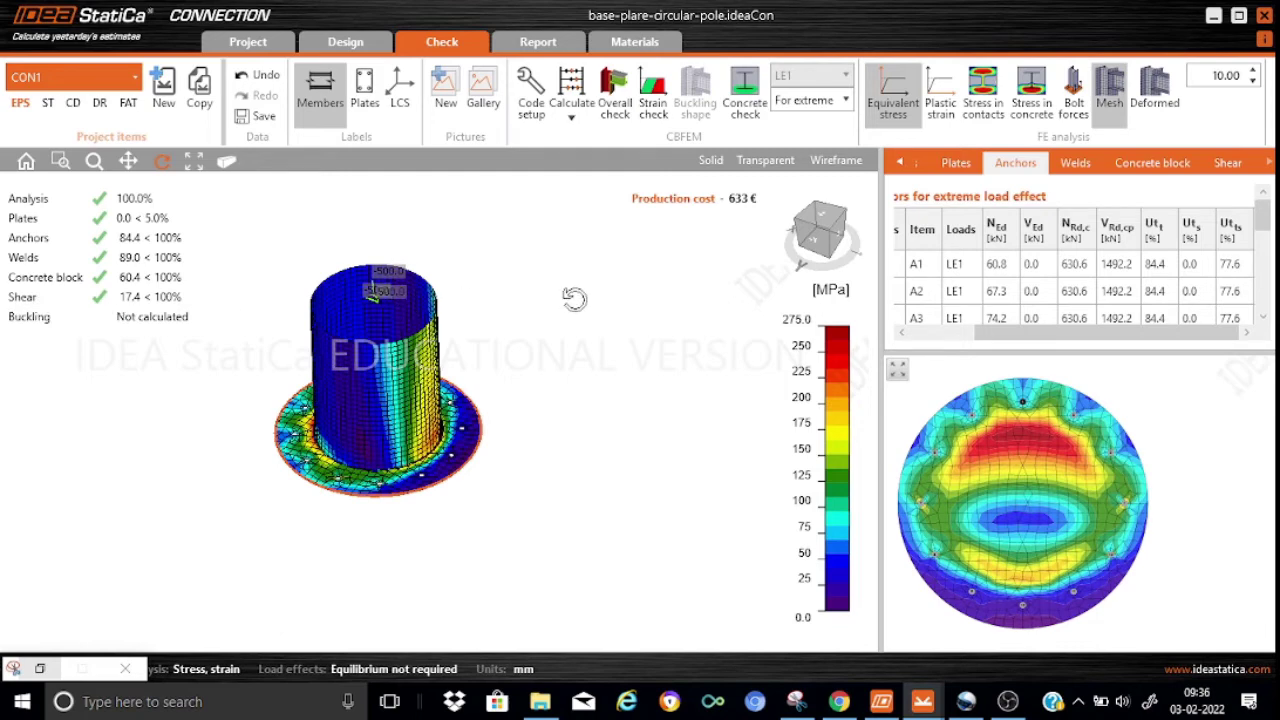
# Show the FE analysis status and plate checks: M1 at 222.5 MPa, BP1 at 275.0 MPa
pyautogui.click(903, 163)
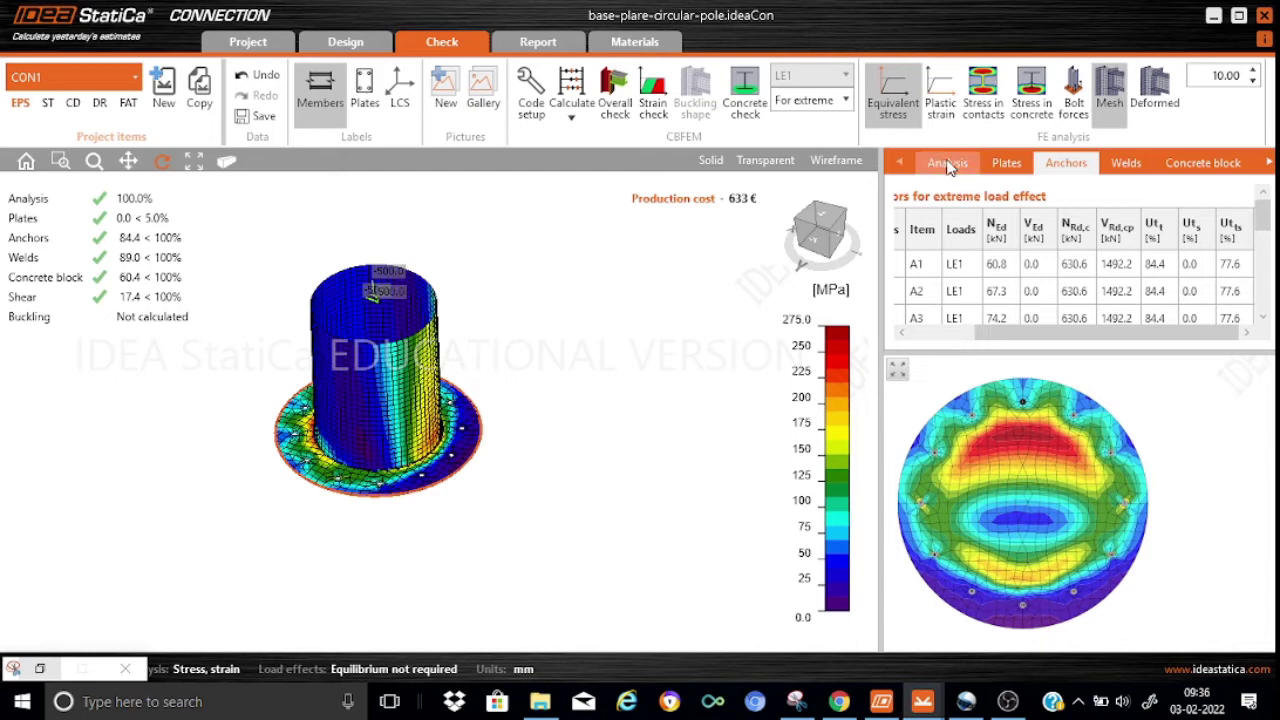
pyautogui.click(947, 164)
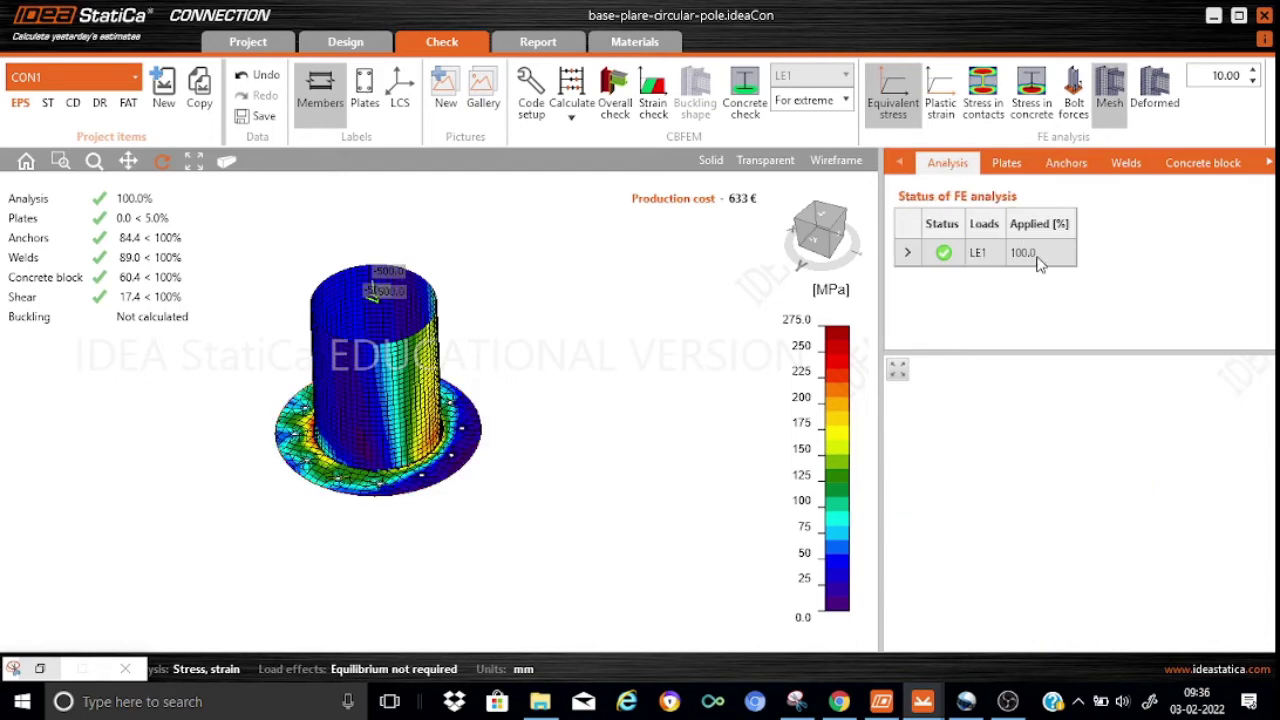
pyautogui.click(1008, 164)
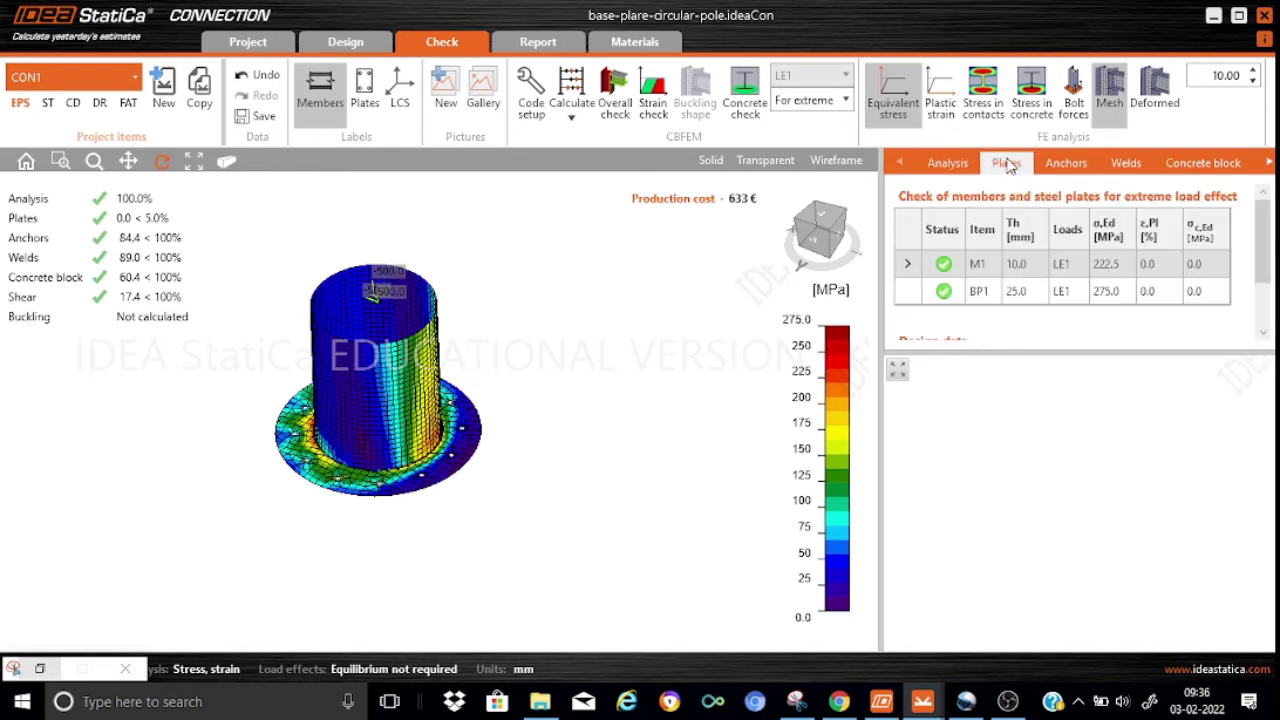
# Plot plastic strain on the model and view it zoomed from above, showing 0.0% on both plates
pyautogui.click(940, 100)
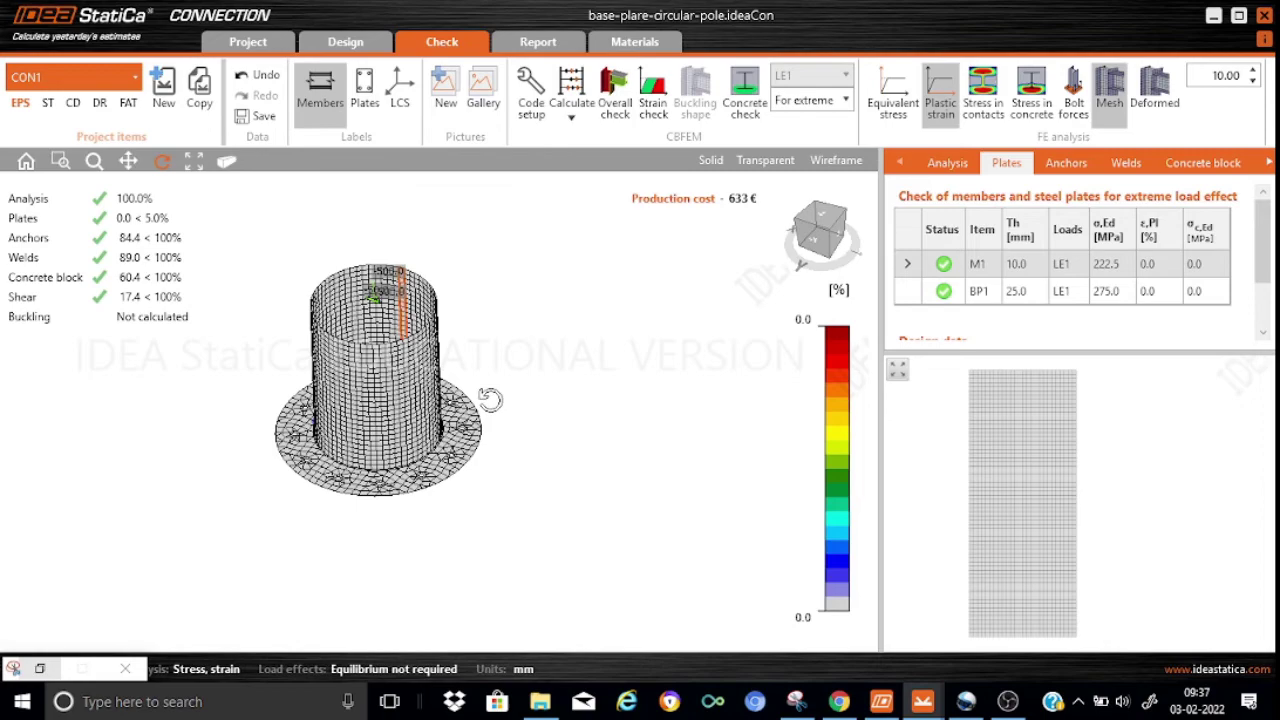
pyautogui.moveTo(487, 330); pyautogui.dragTo(452, 417)
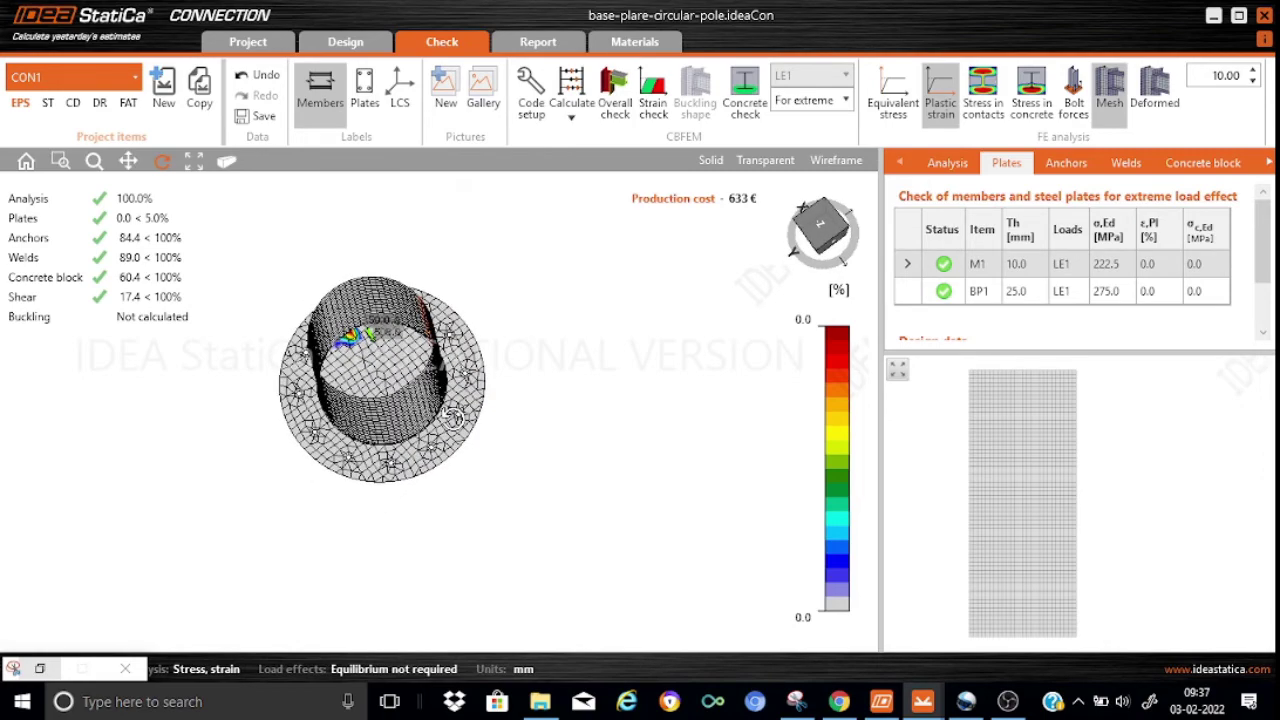
pyautogui.scroll(4, 415, 372)
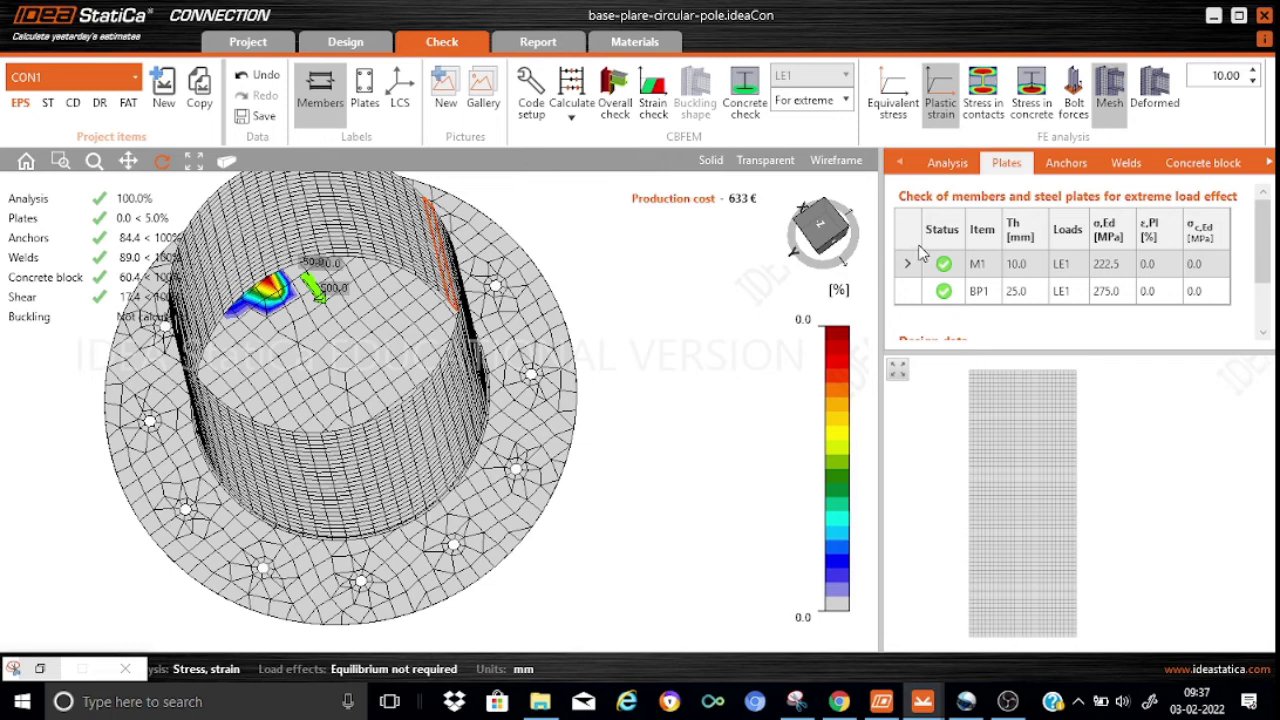
pyautogui.click(1076, 166)
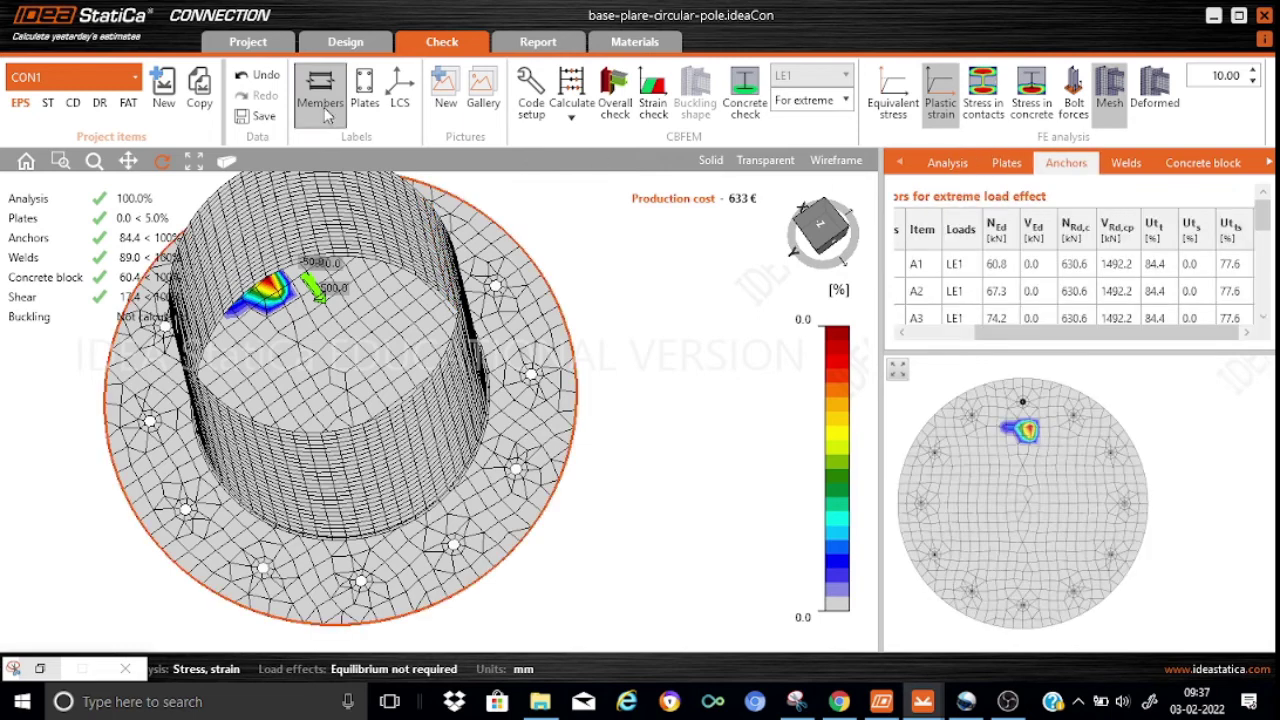
pyautogui.click(228, 163)
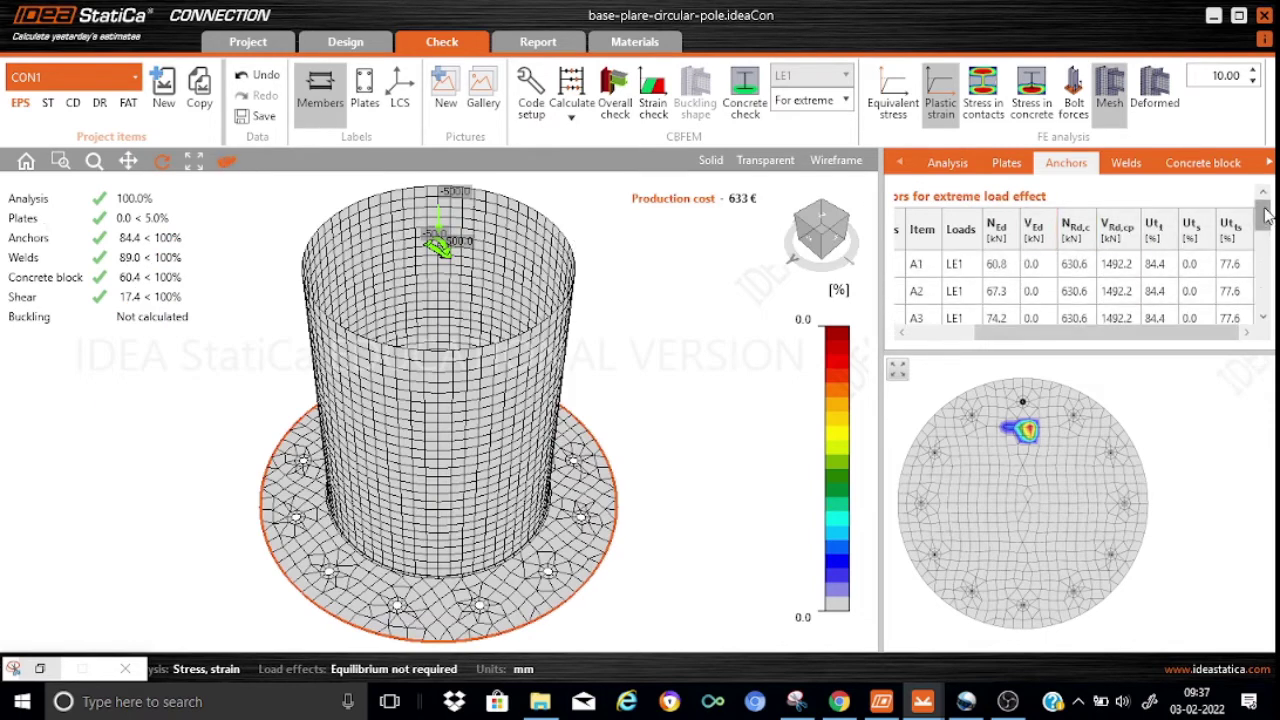
pyautogui.moveTo(1266, 213); pyautogui.dragTo(1266, 226)
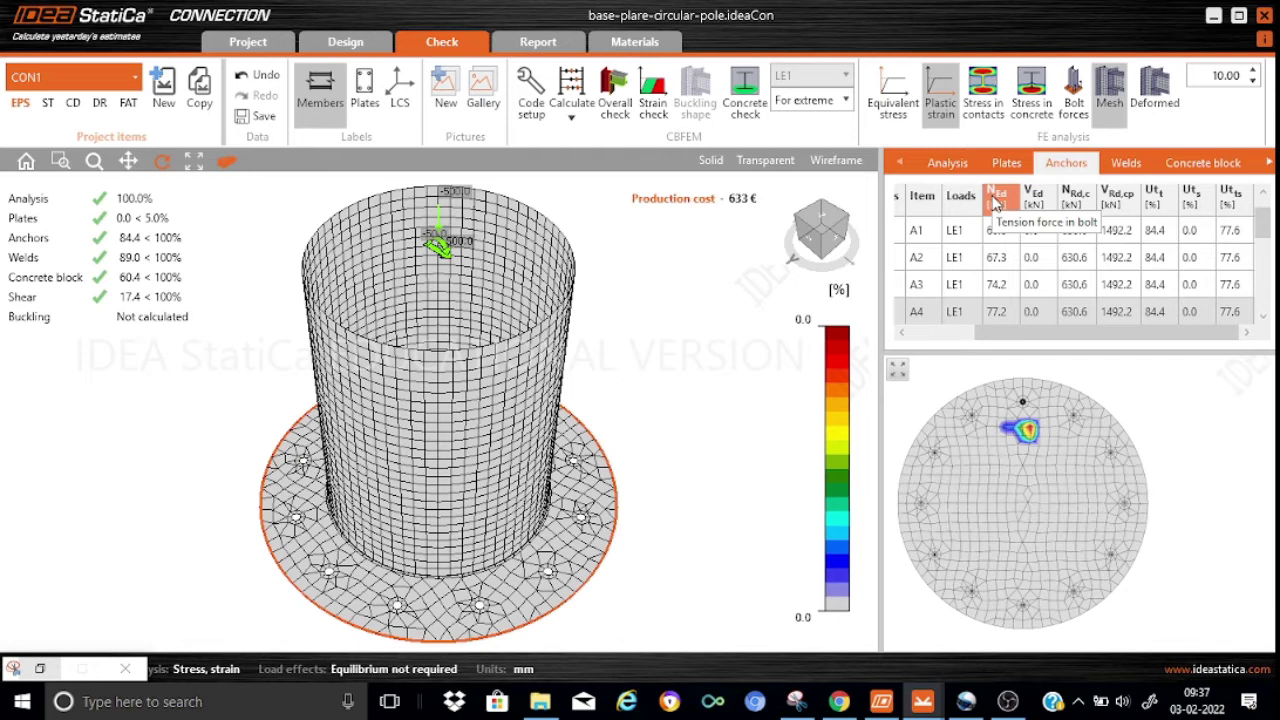
pyautogui.click(1213, 262)
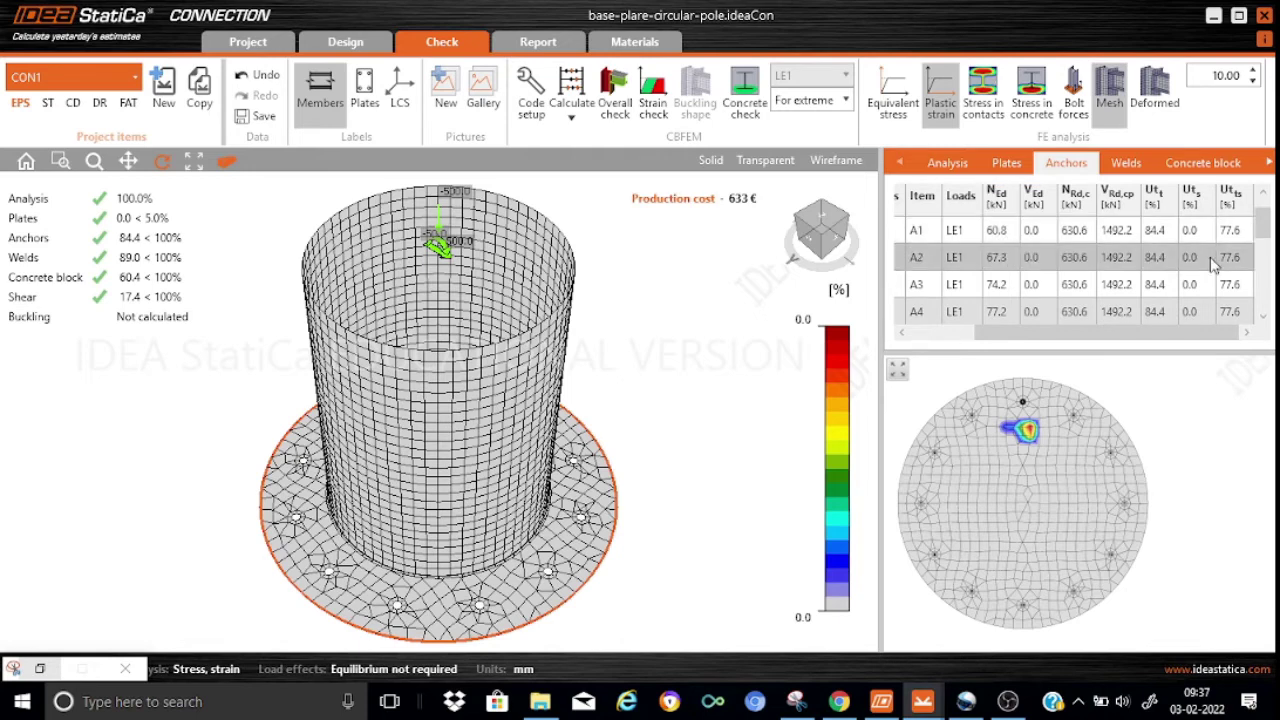
pyautogui.click(1263, 316)
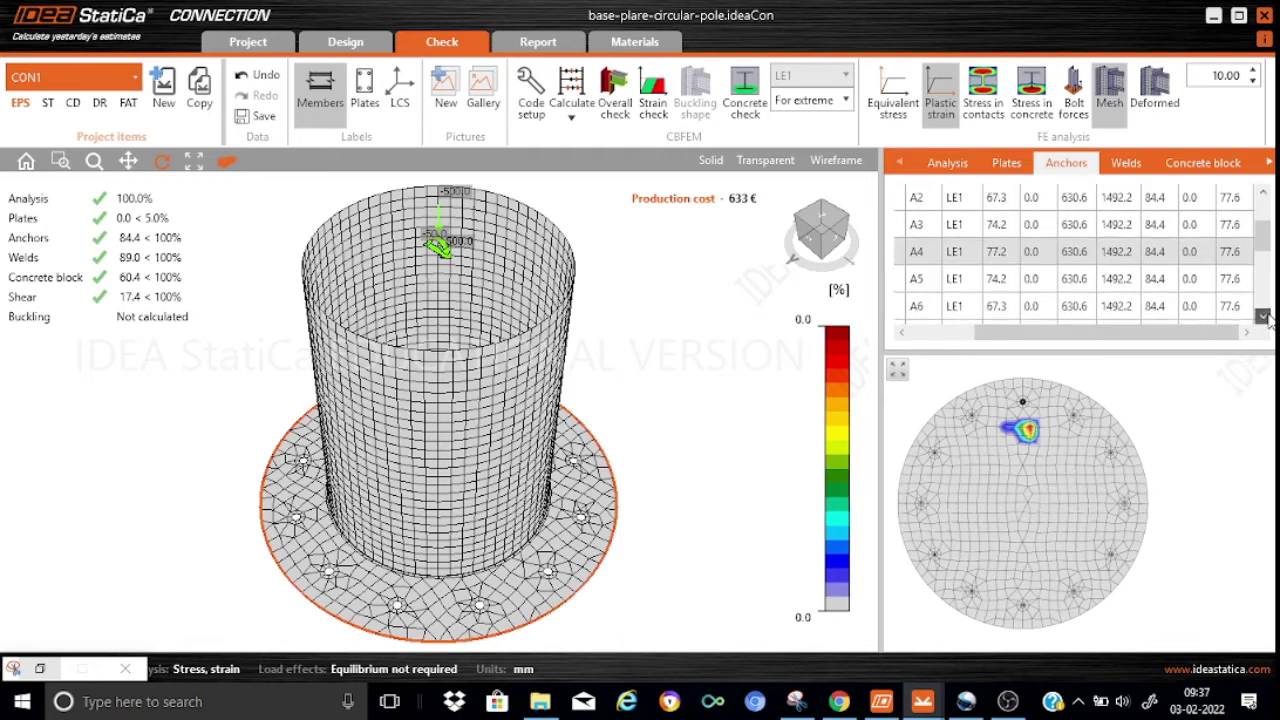
pyautogui.click(1000, 256)
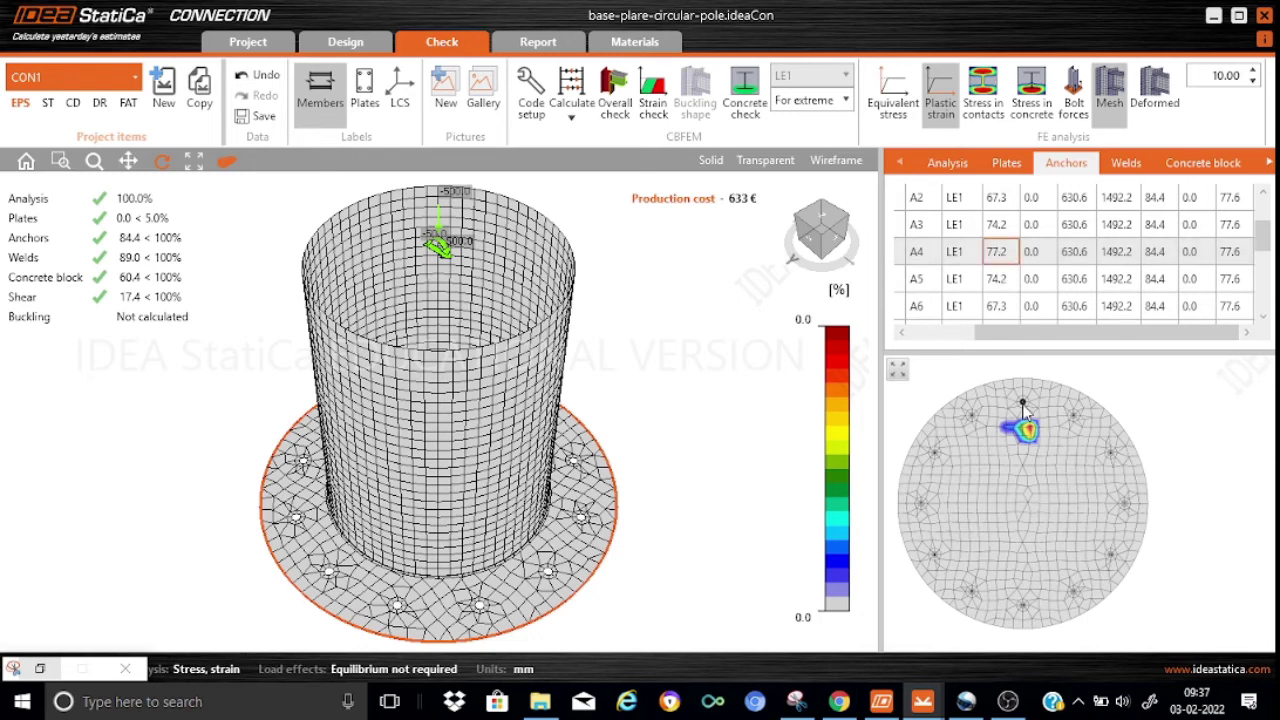
pyautogui.moveTo(1023, 410)
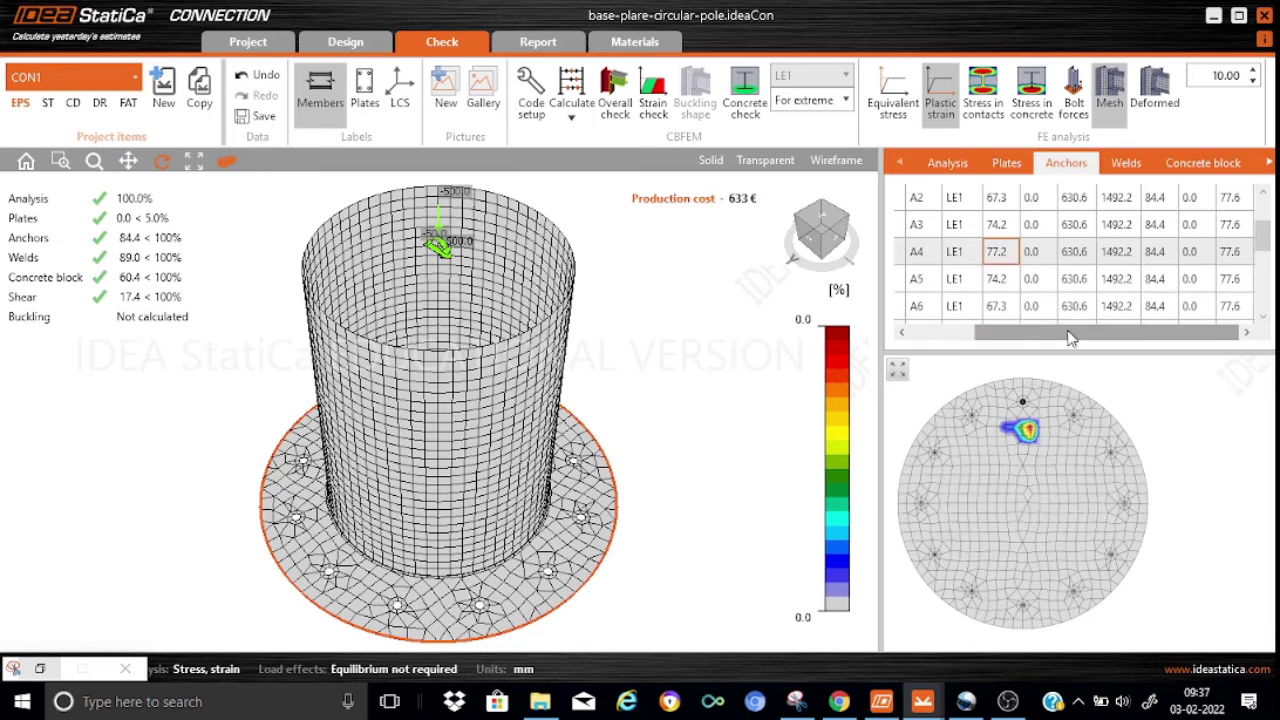
pyautogui.moveTo(1070, 338); pyautogui.dragTo(996, 336)
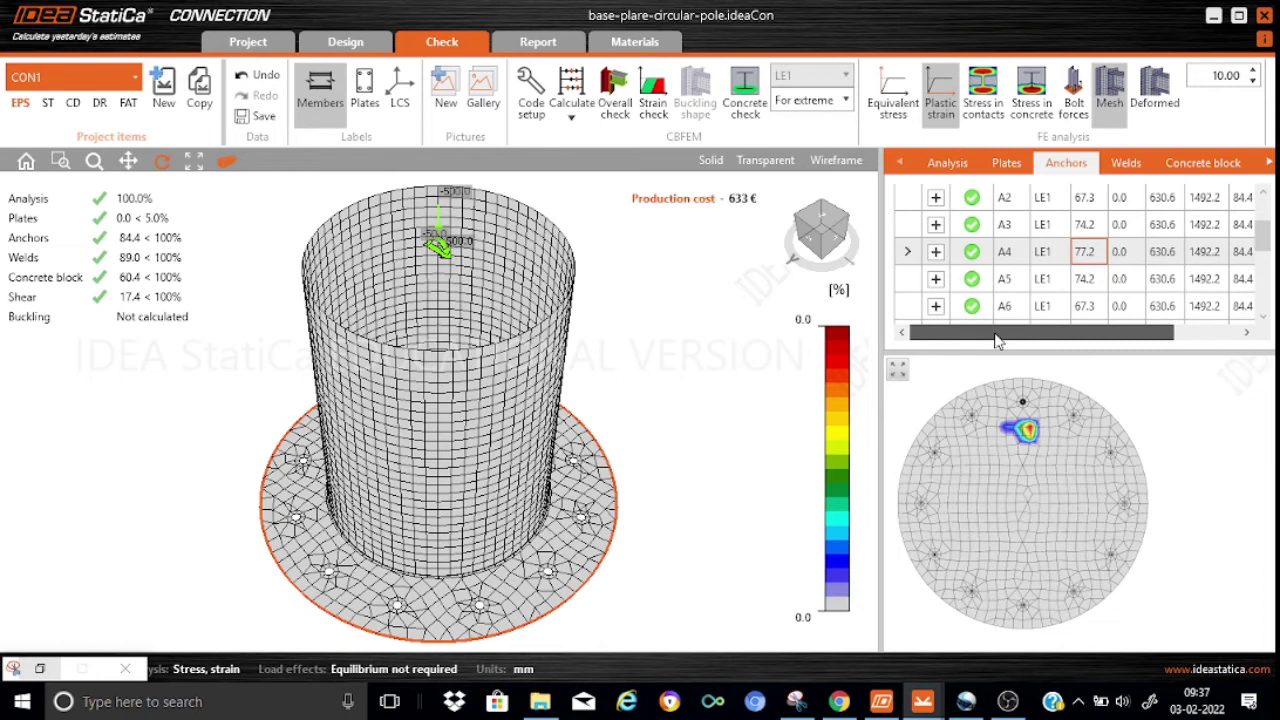
# Expand row A4 in the Anchors table and scroll through its tensile resistance formula back to the top
pyautogui.click(936, 252)
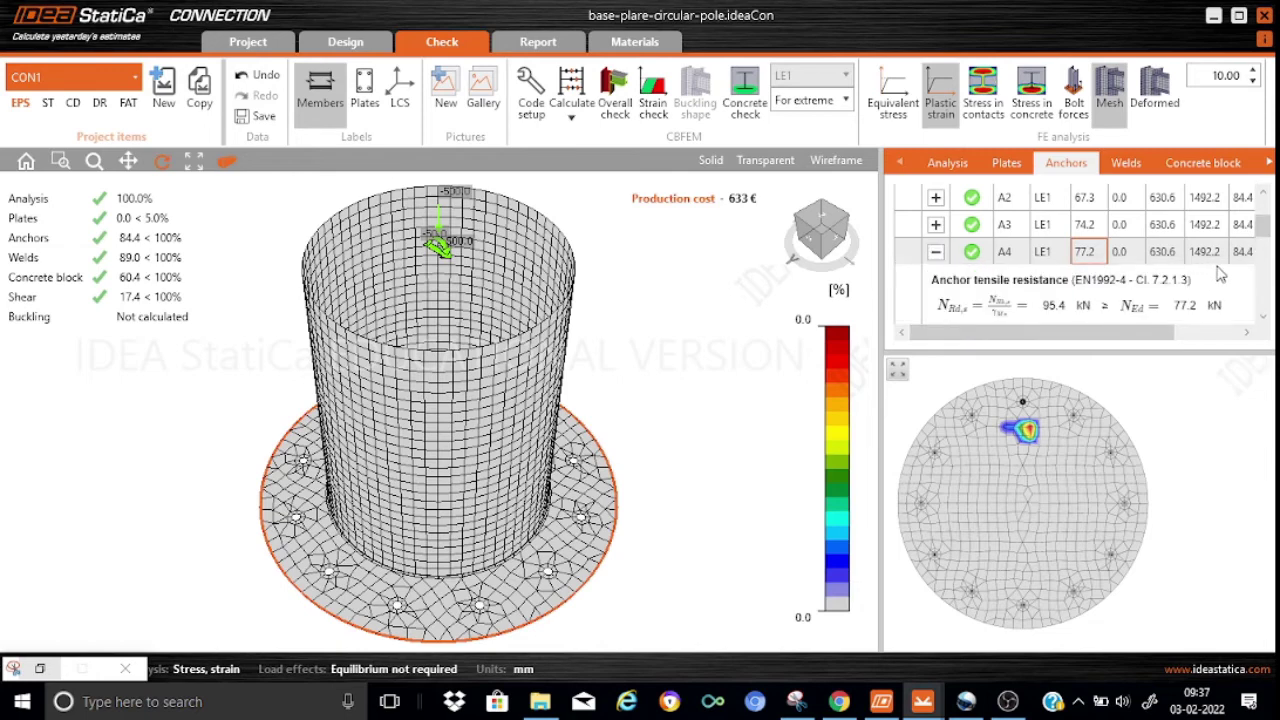
pyautogui.scroll(-2, 1262, 322)
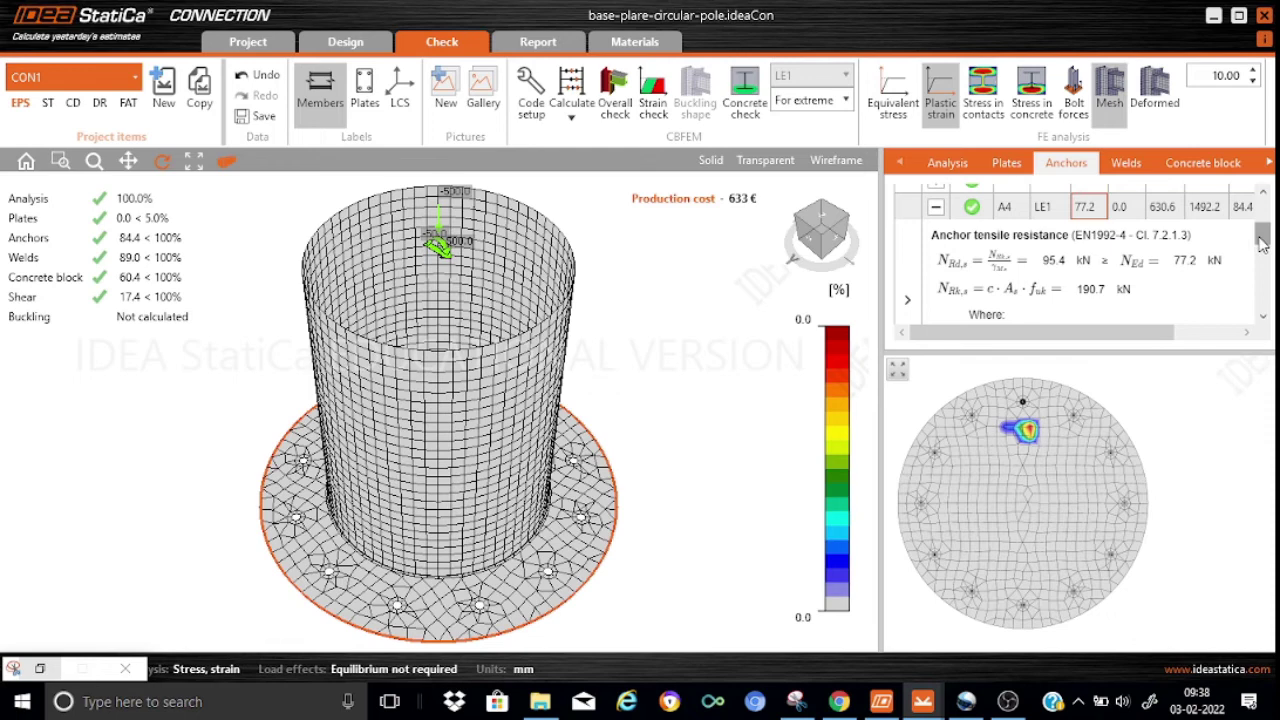
pyautogui.moveTo(1263, 236); pyautogui.dragTo(1262, 198)
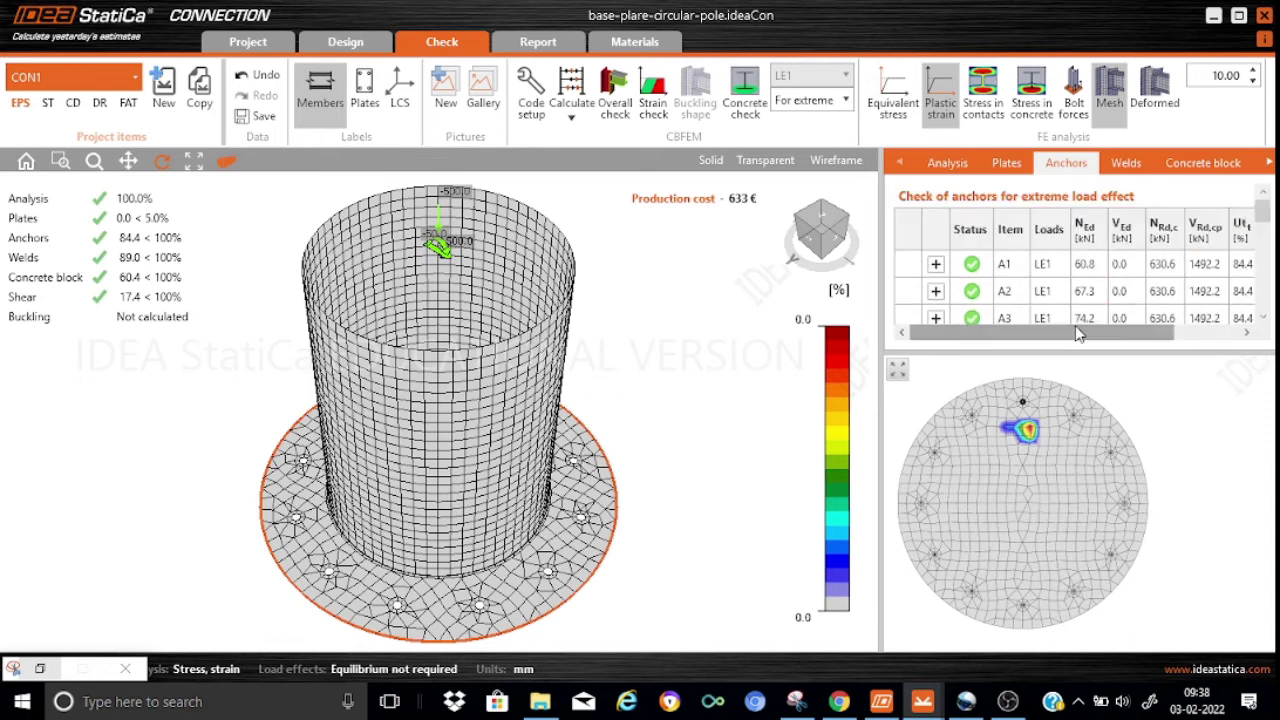
pyautogui.moveTo(1075, 341); pyautogui.dragTo(1118, 341)
pyautogui.moveTo(1118, 246)
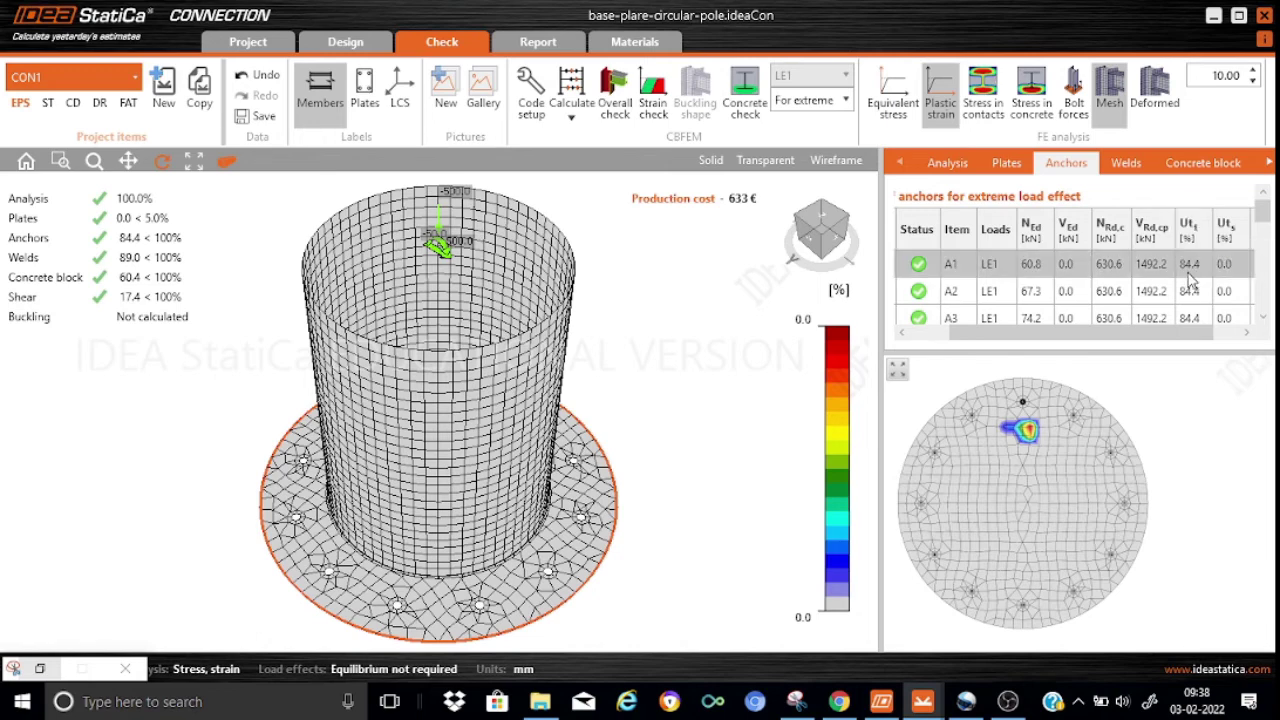
pyautogui.moveTo(1264, 212)
pyautogui.mouseDown()
pyautogui.moveTo(1266, 280)
pyautogui.moveTo(1262, 203)
pyautogui.mouseUp()
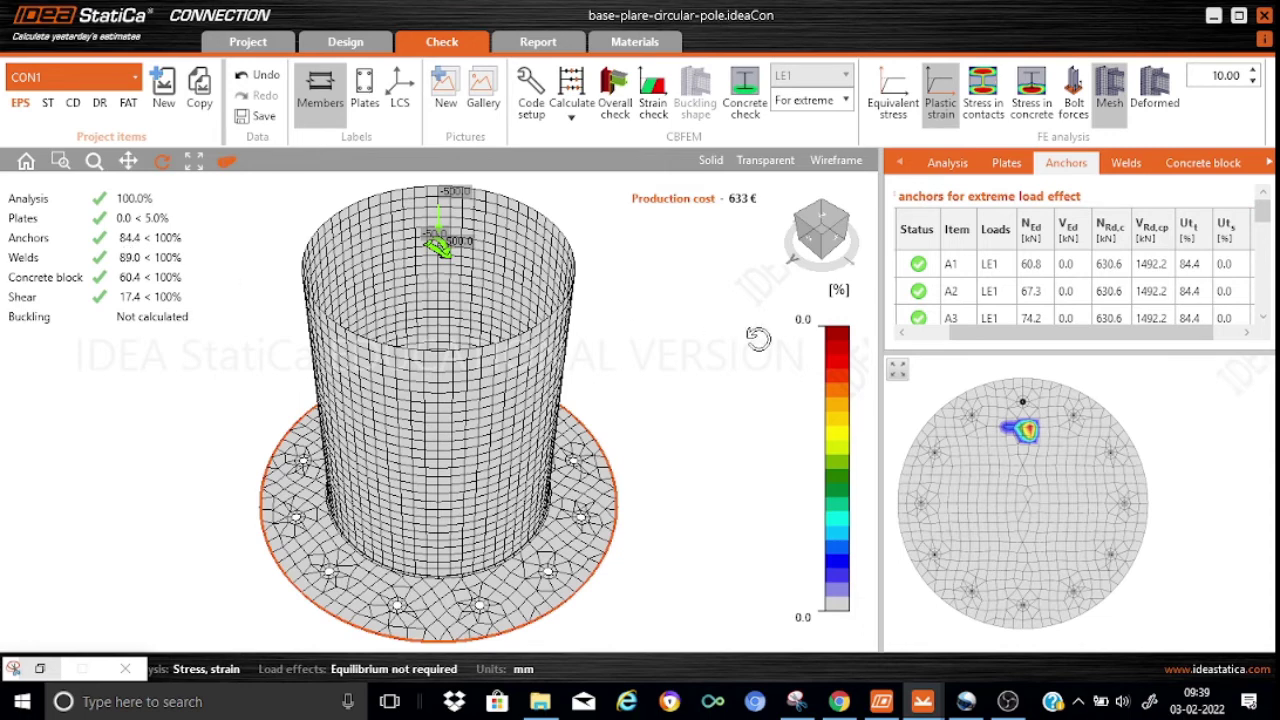
# Show the weld check results and scroll the table across to Ut
pyautogui.click(1125, 166)
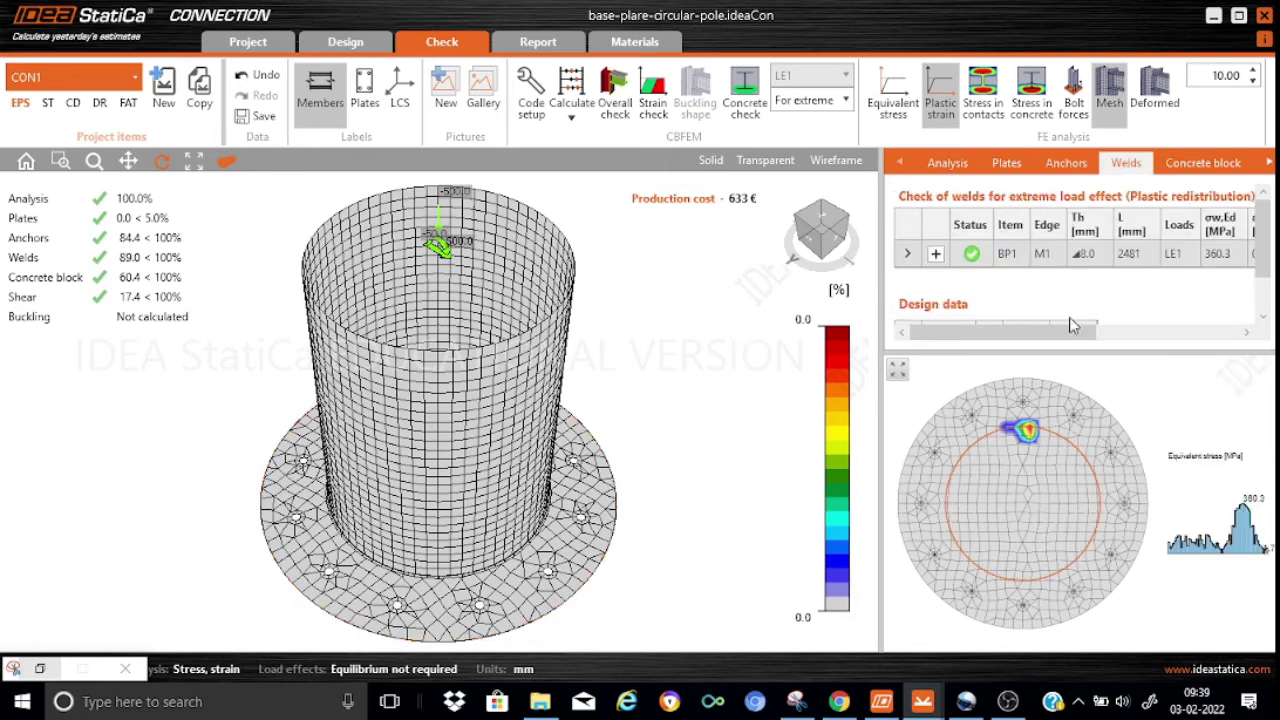
pyautogui.moveTo(1066, 326); pyautogui.dragTo(1228, 338)
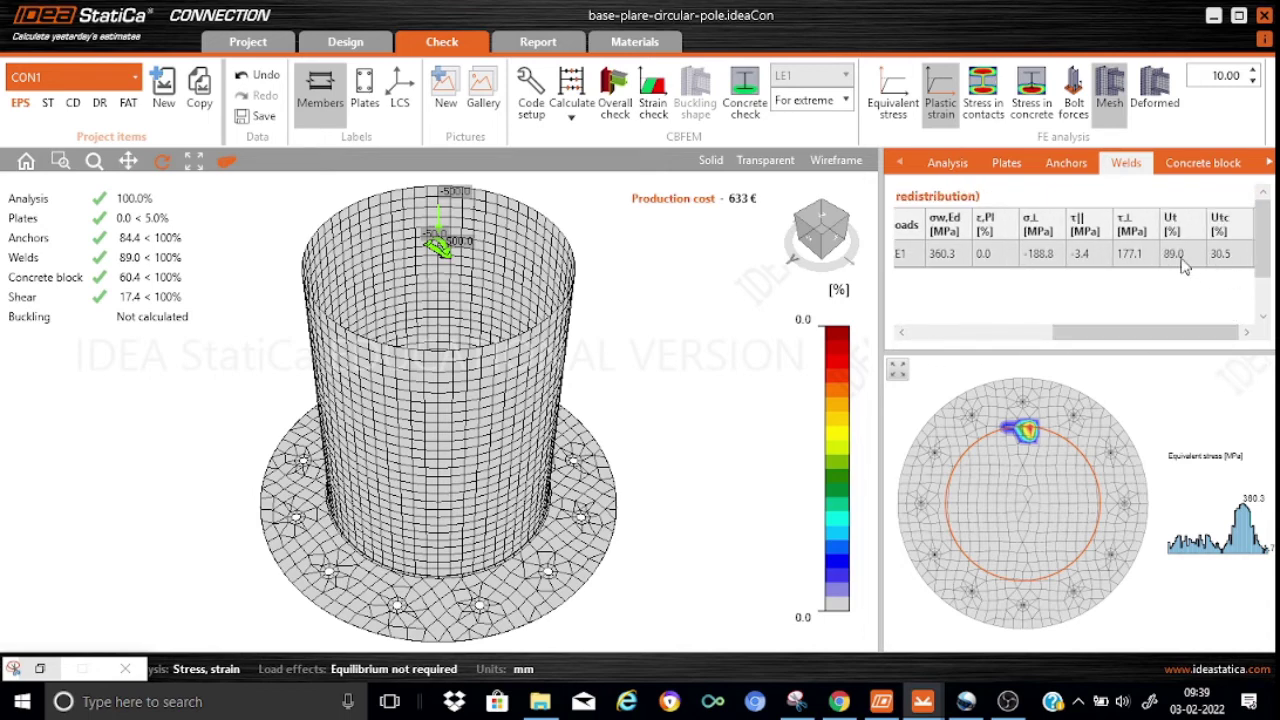
pyautogui.moveTo(1115, 323); pyautogui.dragTo(960, 333)
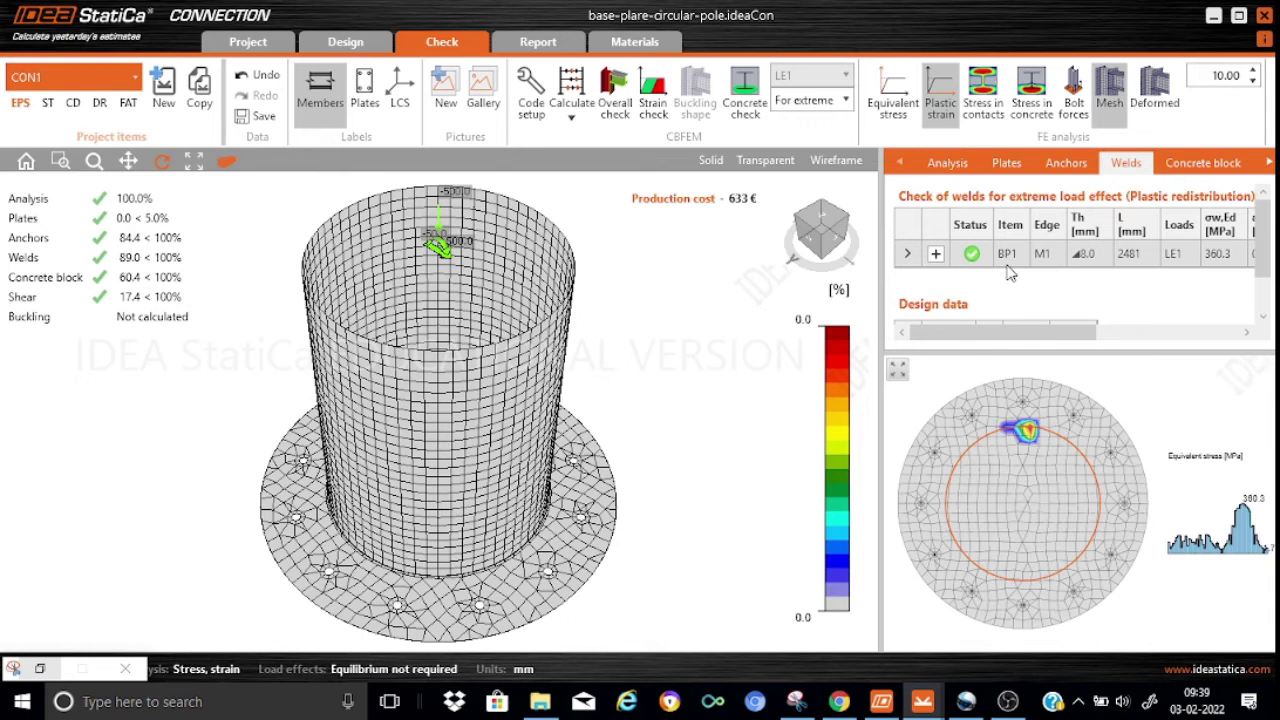
# Show the concrete block contact stress check and scroll to its utilization
pyautogui.click(1195, 163)
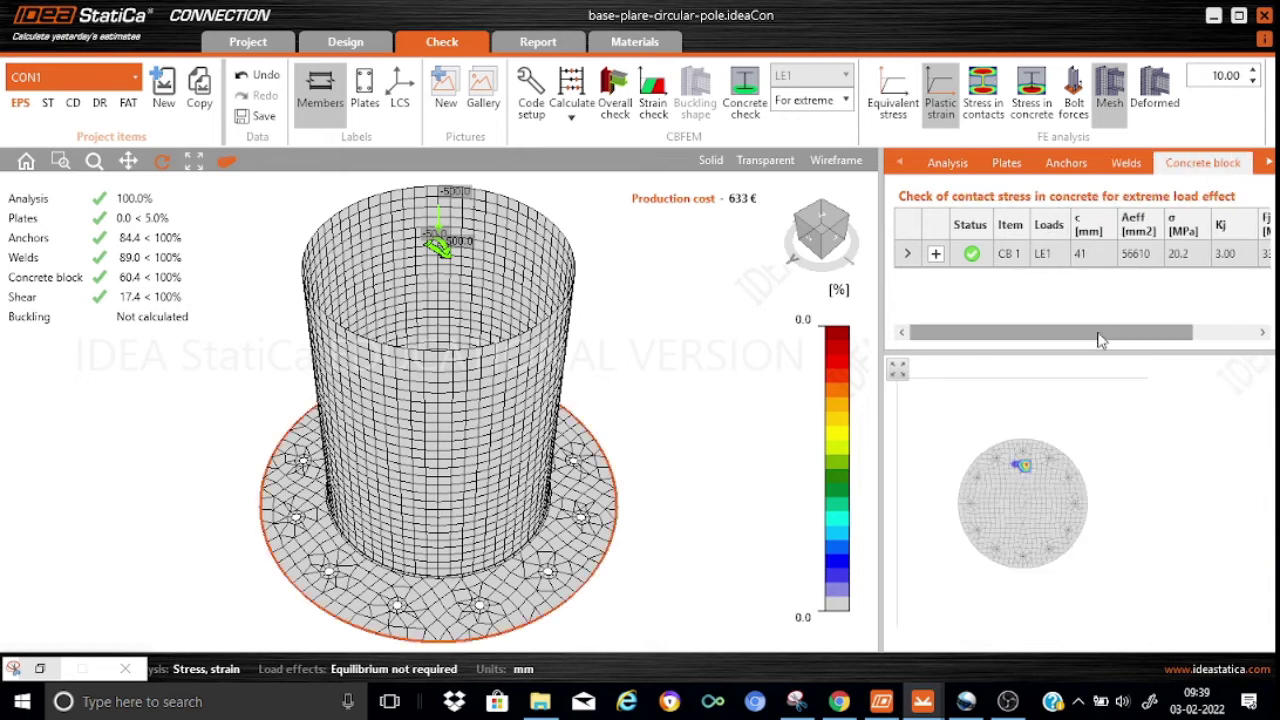
pyautogui.moveTo(1098, 340); pyautogui.dragTo(1160, 339)
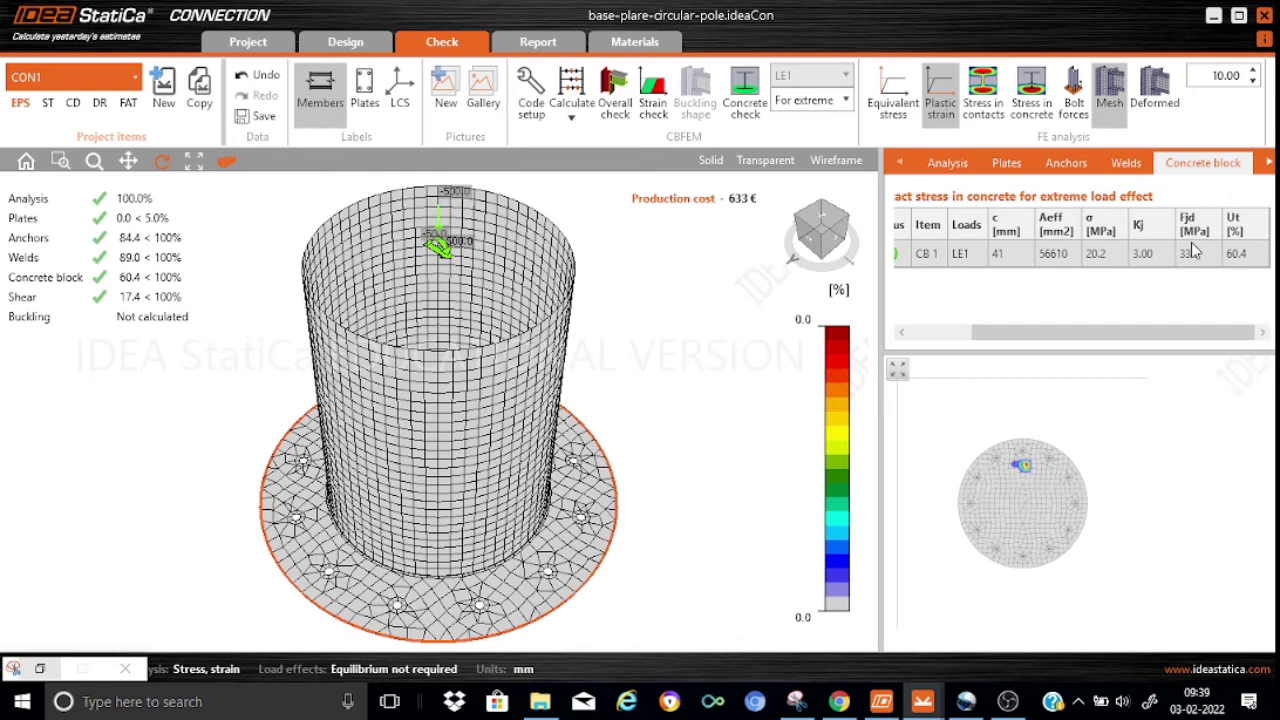
pyautogui.moveTo(1195, 232)
# Show the shear in contact plane check: BP1 at −49.8 kN against 286.5 kN, 17.4%
pyautogui.click(1268, 163)
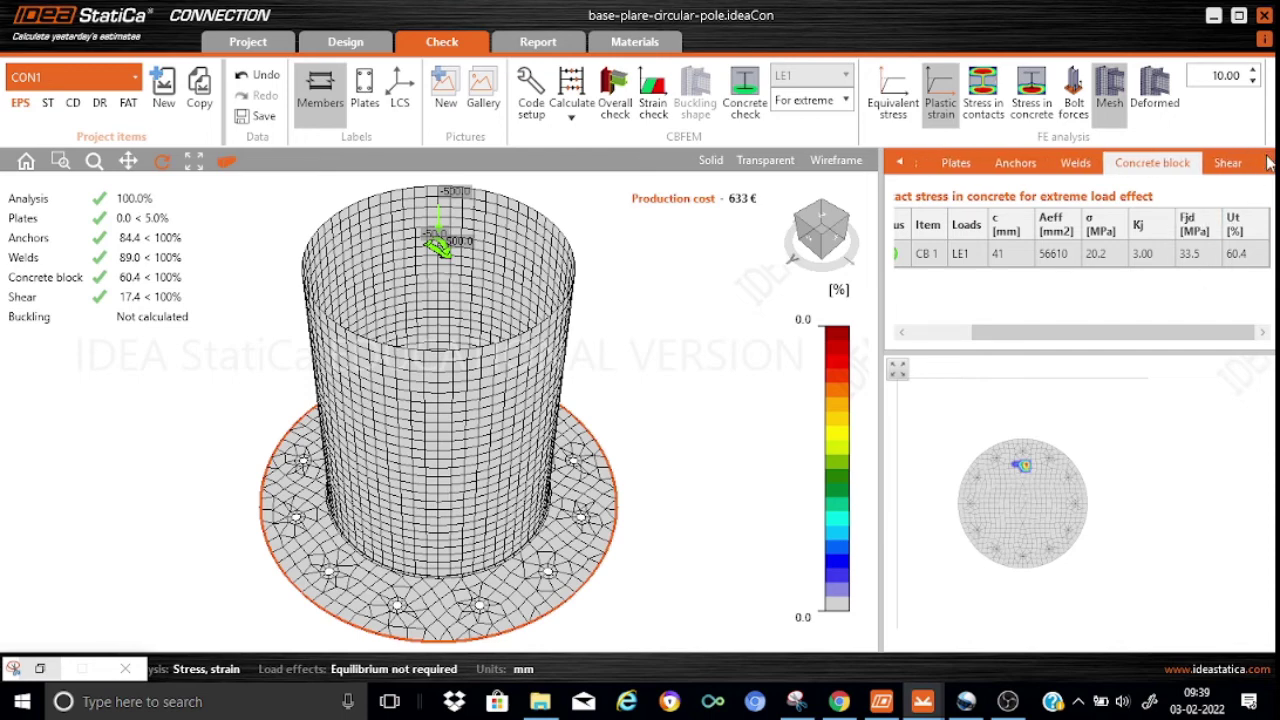
pyautogui.click(1228, 163)
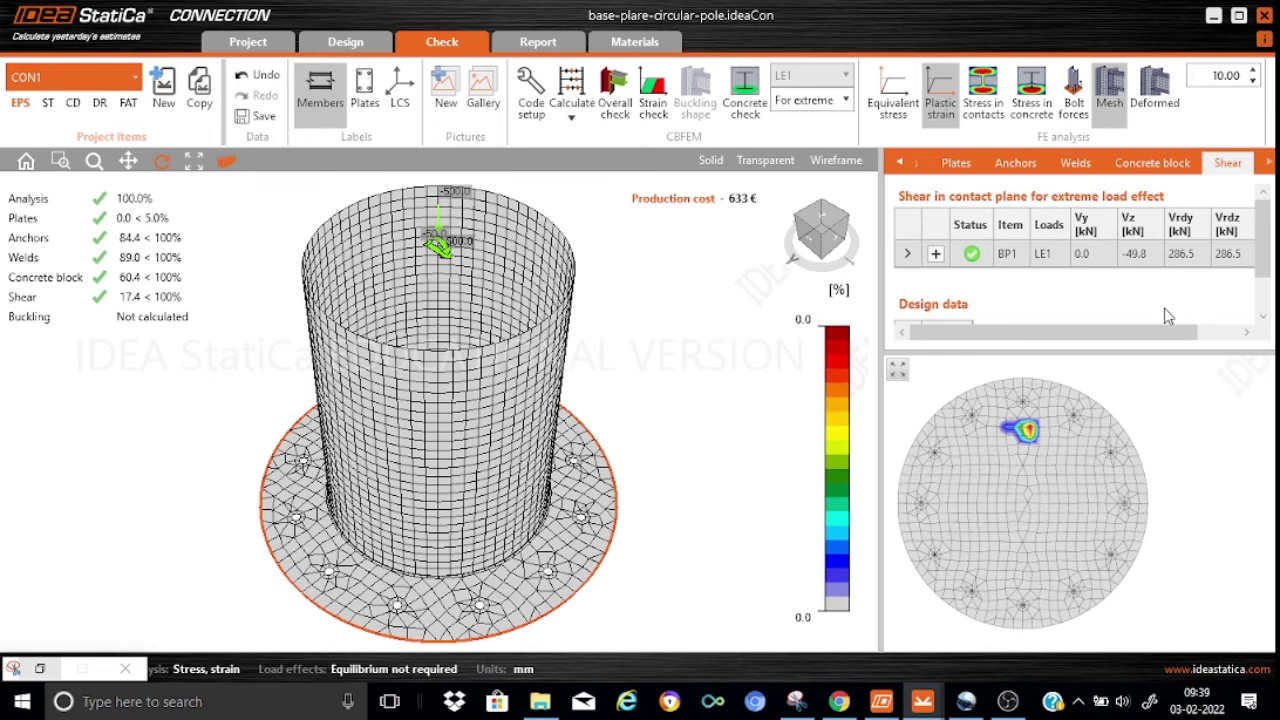
pyautogui.moveTo(1137, 338); pyautogui.dragTo(1179, 338)
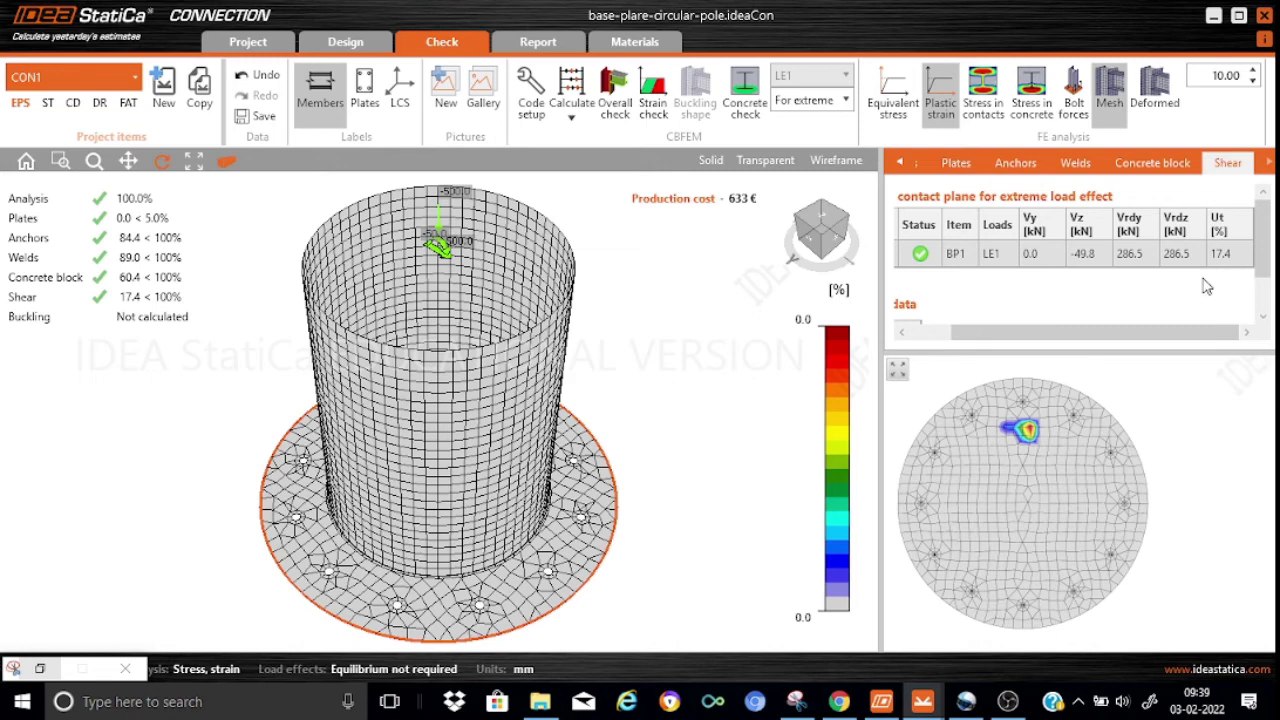
pyautogui.moveTo(1057, 332); pyautogui.dragTo(952, 350)
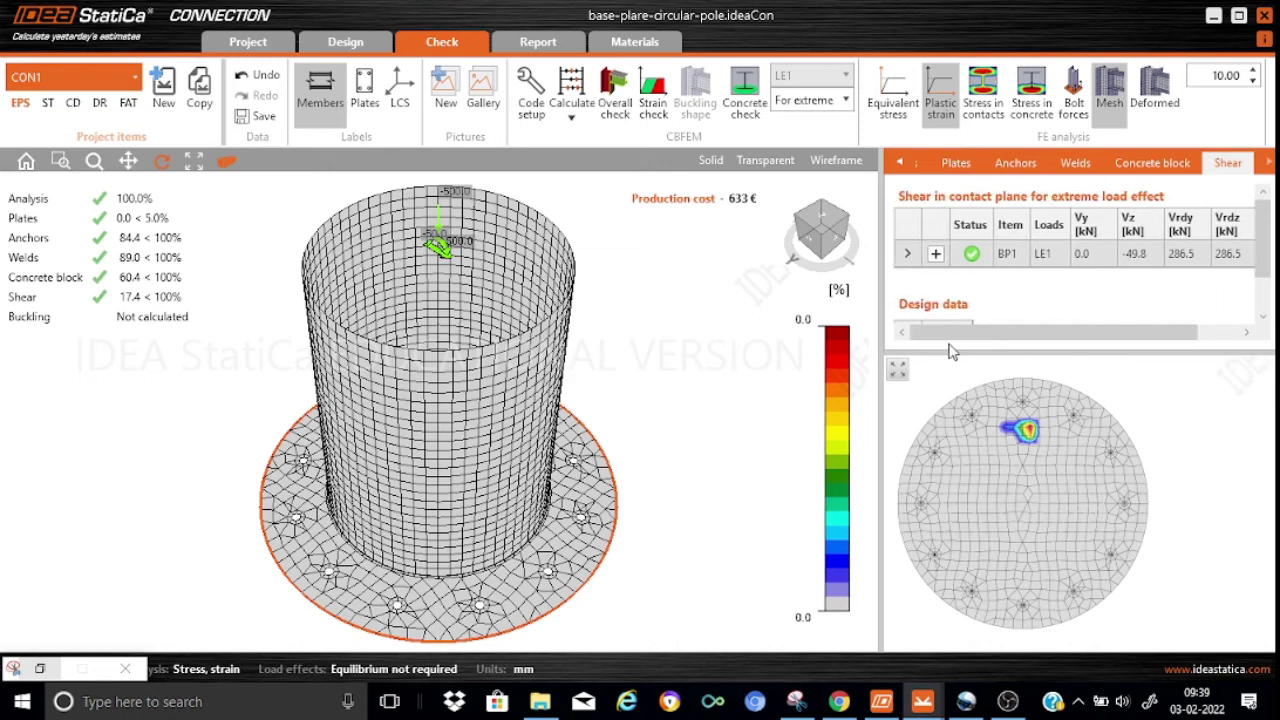
# Plot equivalent stress contours in perspective view and orbit to face the base plate peaking at 275.0 MPa
pyautogui.click(893, 108)
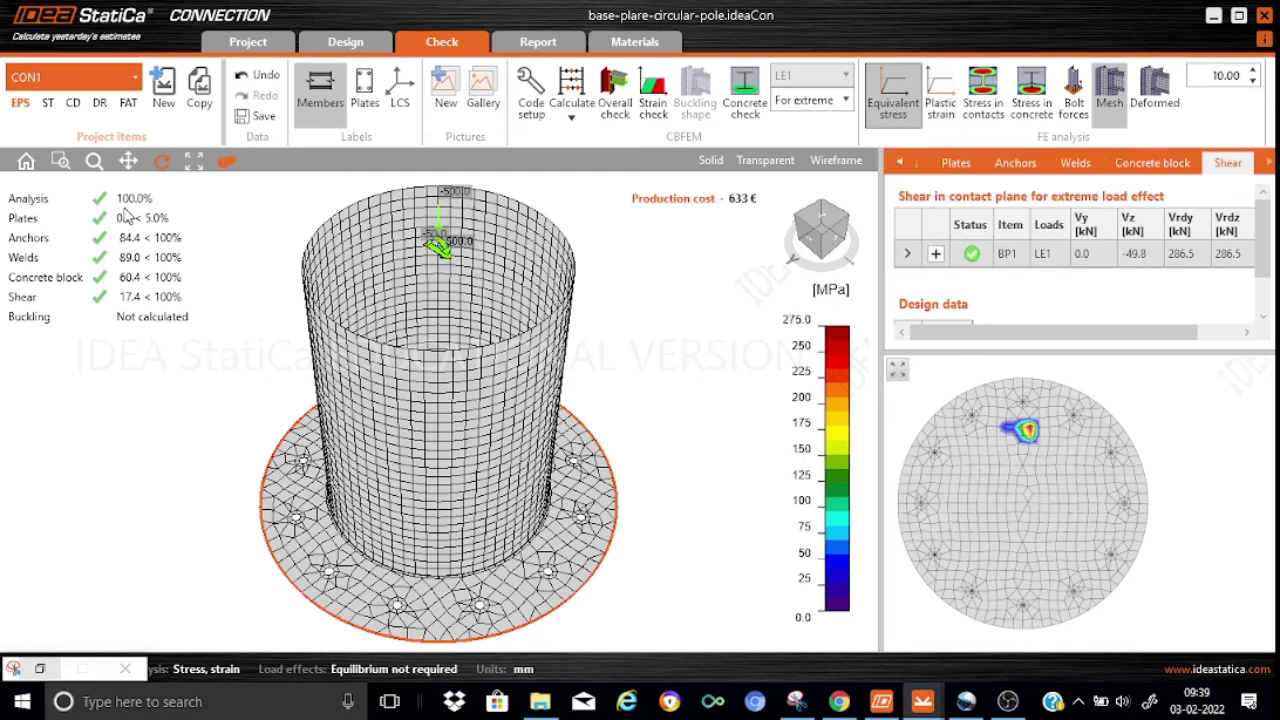
pyautogui.click(226, 165)
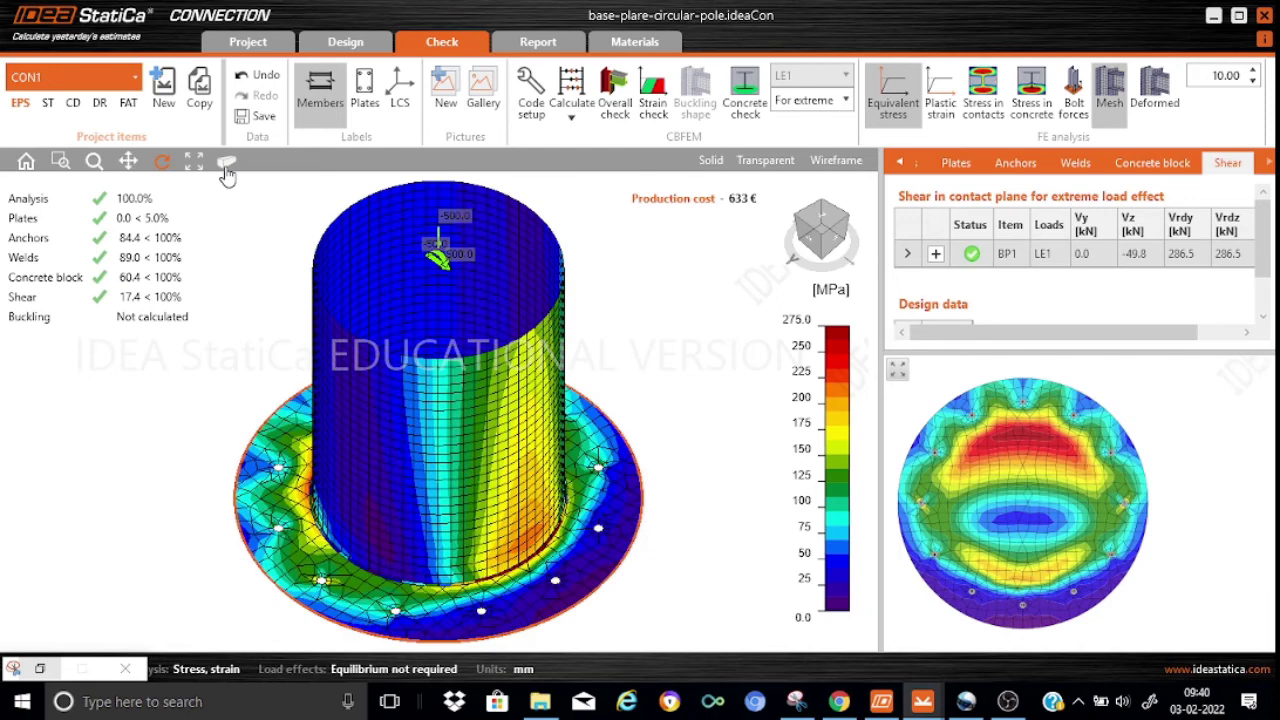
pyautogui.moveTo(582, 319); pyautogui.dragTo(577, 280)
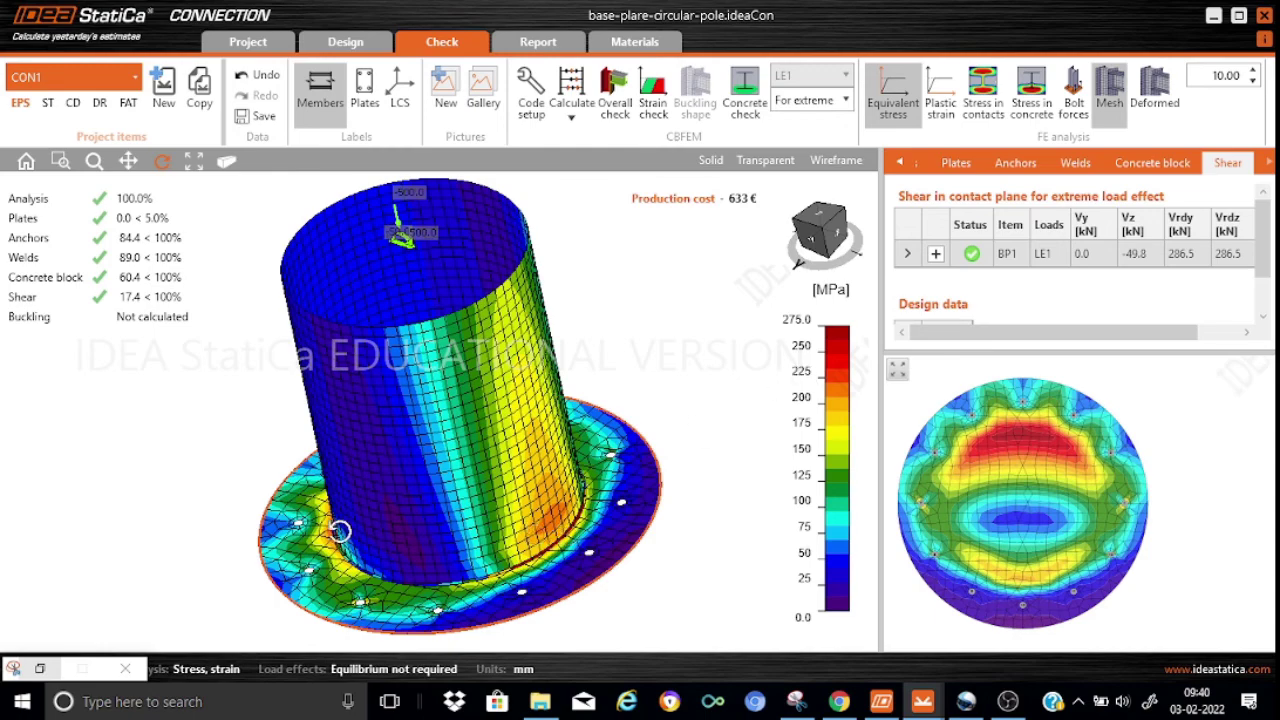
pyautogui.moveTo(305, 534); pyautogui.dragTo(329, 626)
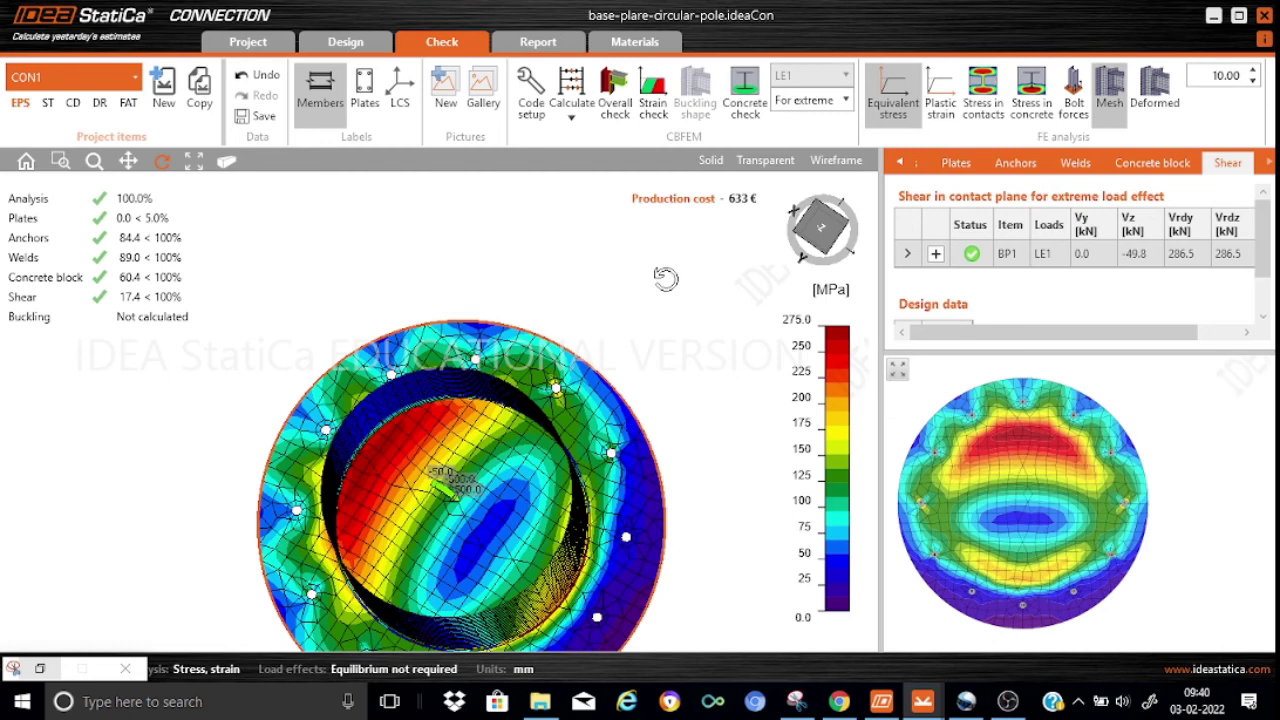
# Plot stress in concrete, peaking at 16.50 MPa, in a 3D perspective view
pyautogui.click(1036, 100)
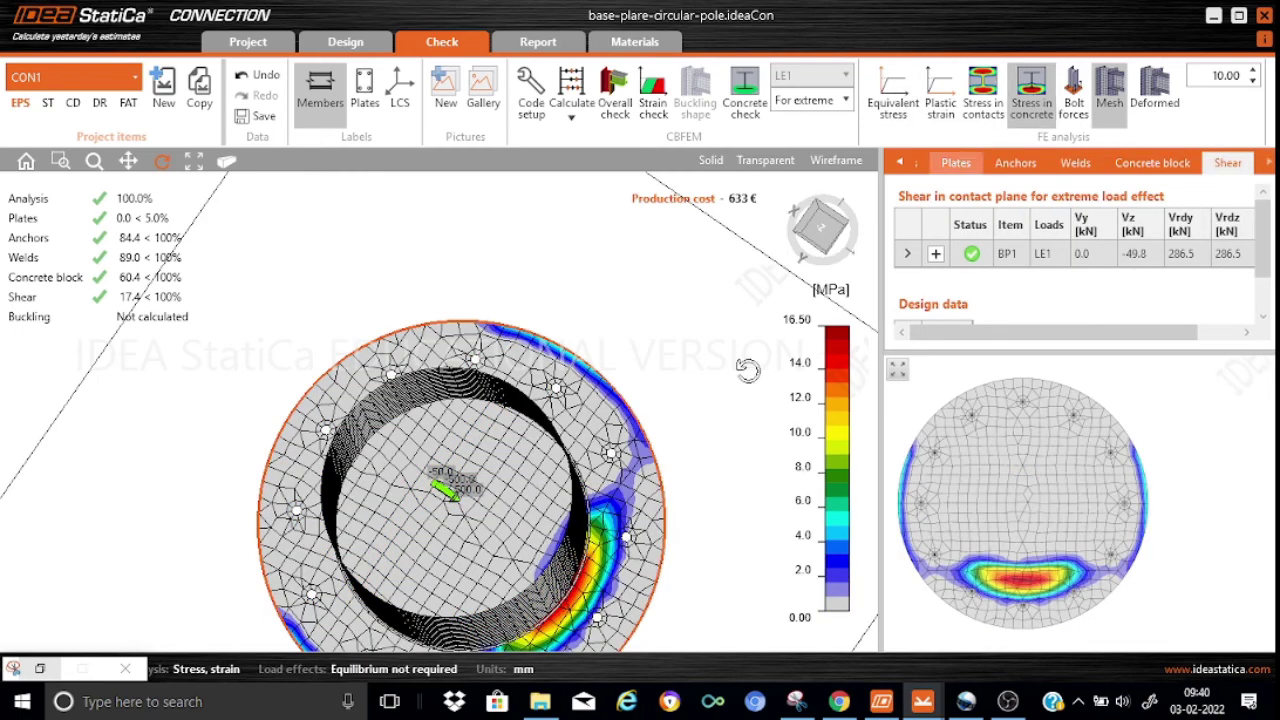
pyautogui.click(228, 162)
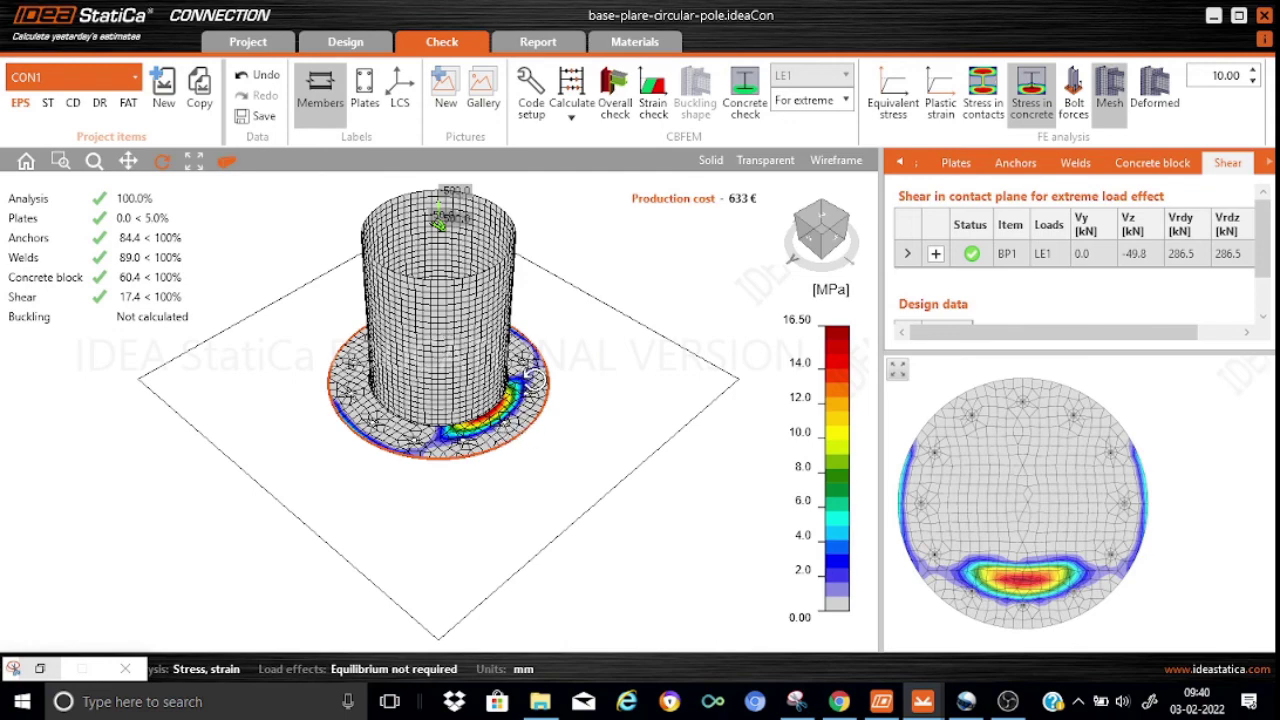